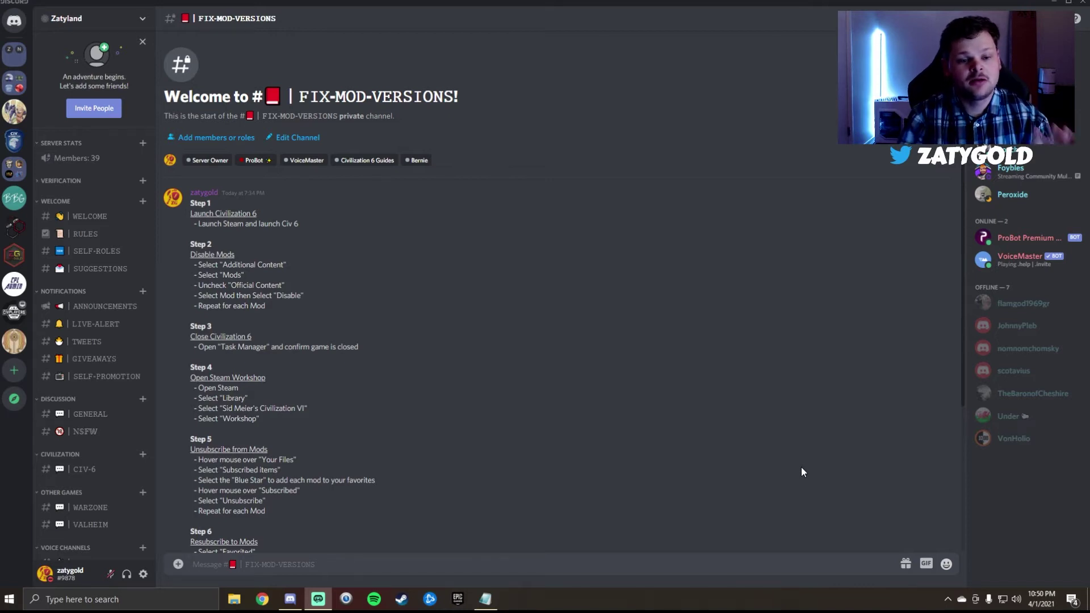
Read through the mod-version fix steps posted in the FIX-MOD-VERSIONS channel.
scroll(506, 347, "down", 4)
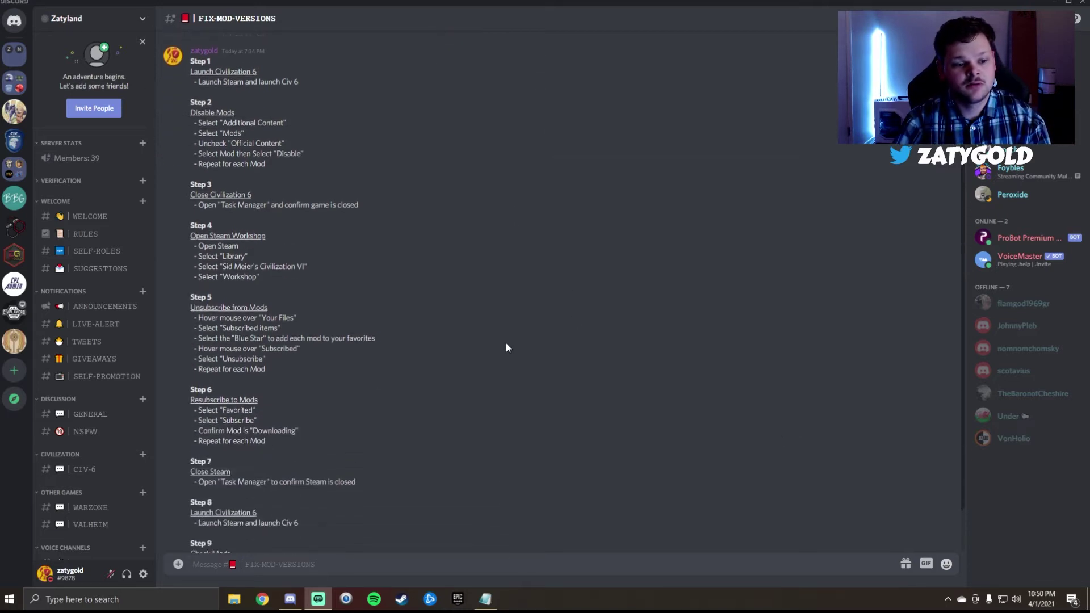
scroll(506, 347, "up", 1)
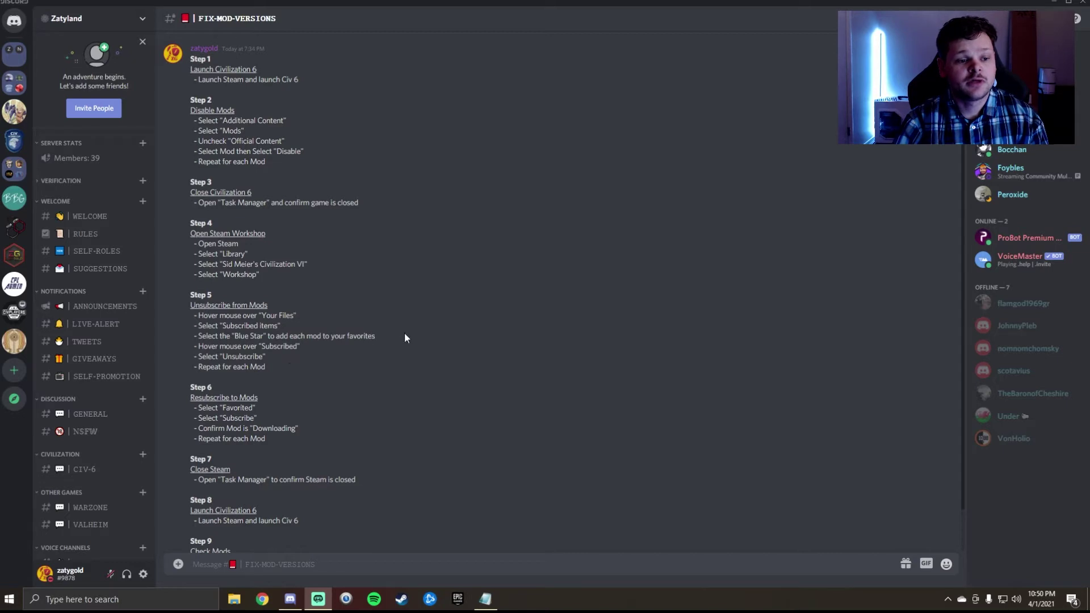
scroll(405, 338, "up", 2)
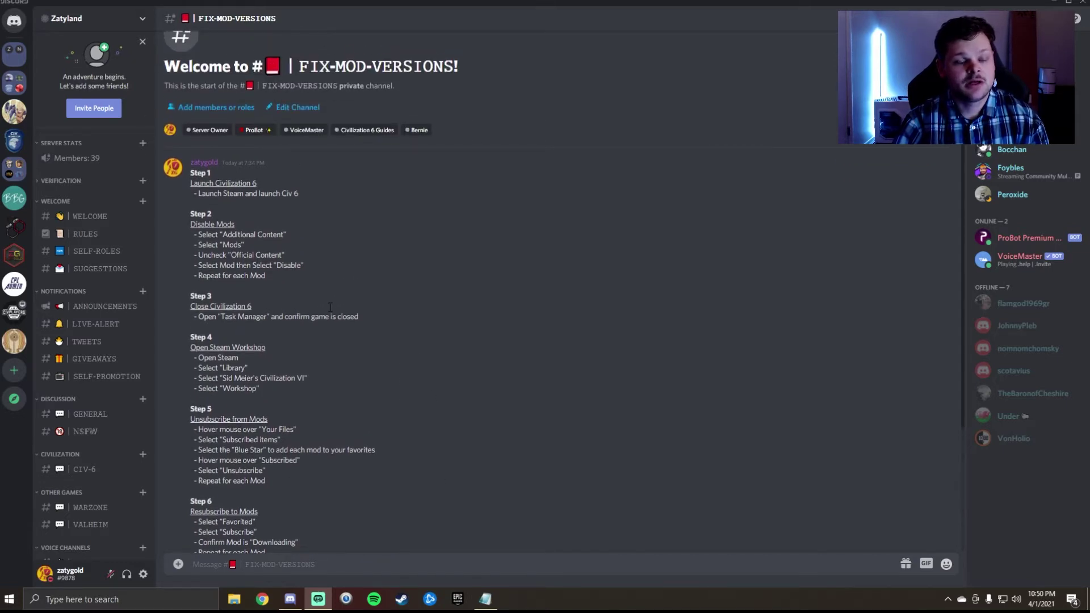
Switch to Steam and launch Sid Meier's Civilization VI from the library, starting it through the 2K launcher.
left_click(402, 600)
left_click(62, 25)
mouse_move(109, 27)
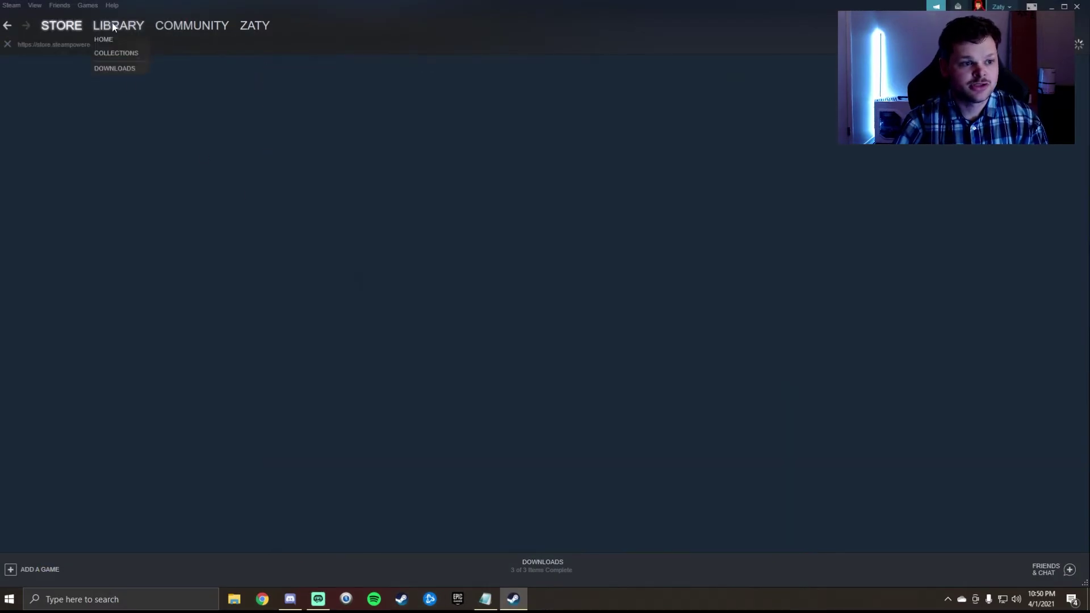
left_click(107, 28)
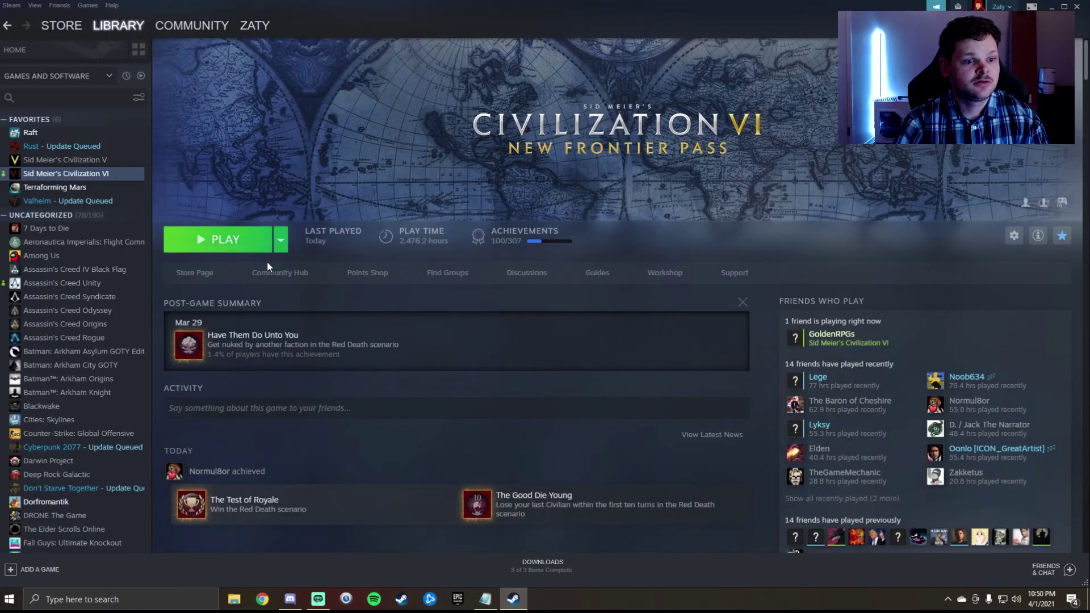
left_click(241, 248)
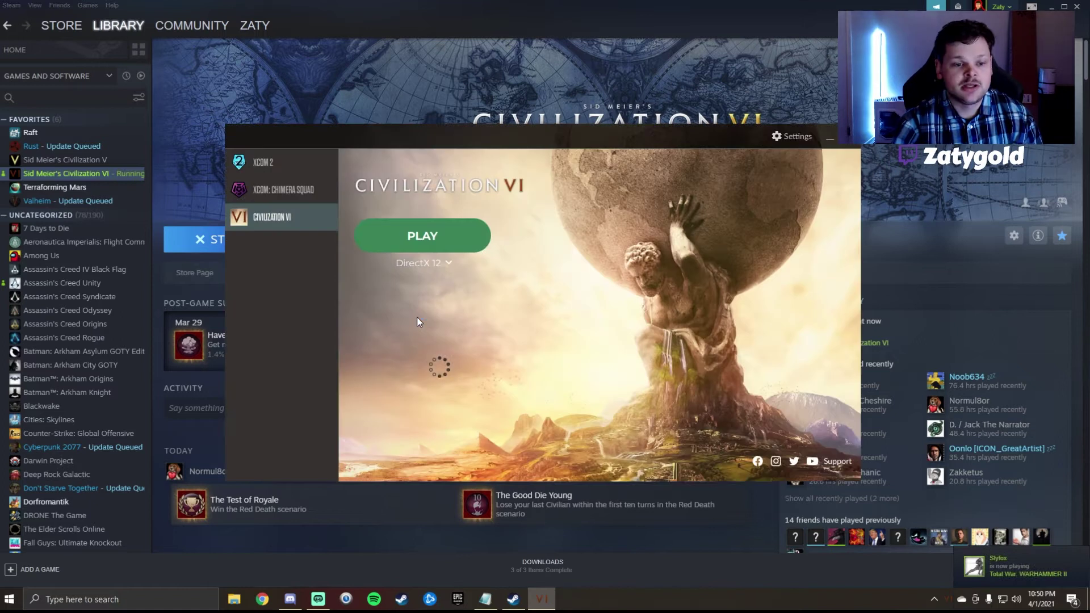
left_click(474, 233)
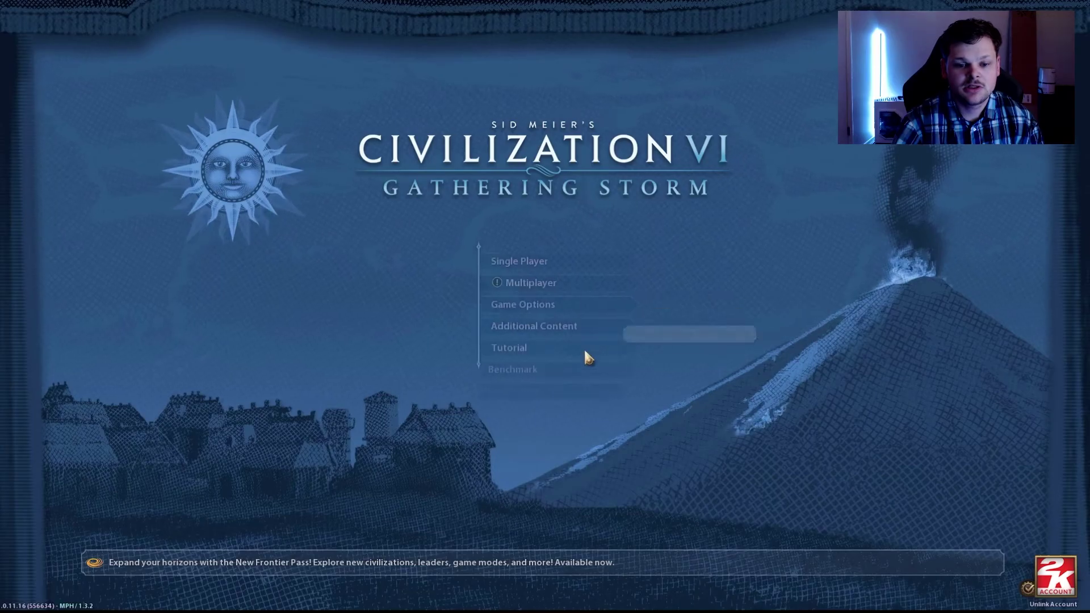
Open the game's Mods list under Additional Content and hide the official content.
left_click(558, 329)
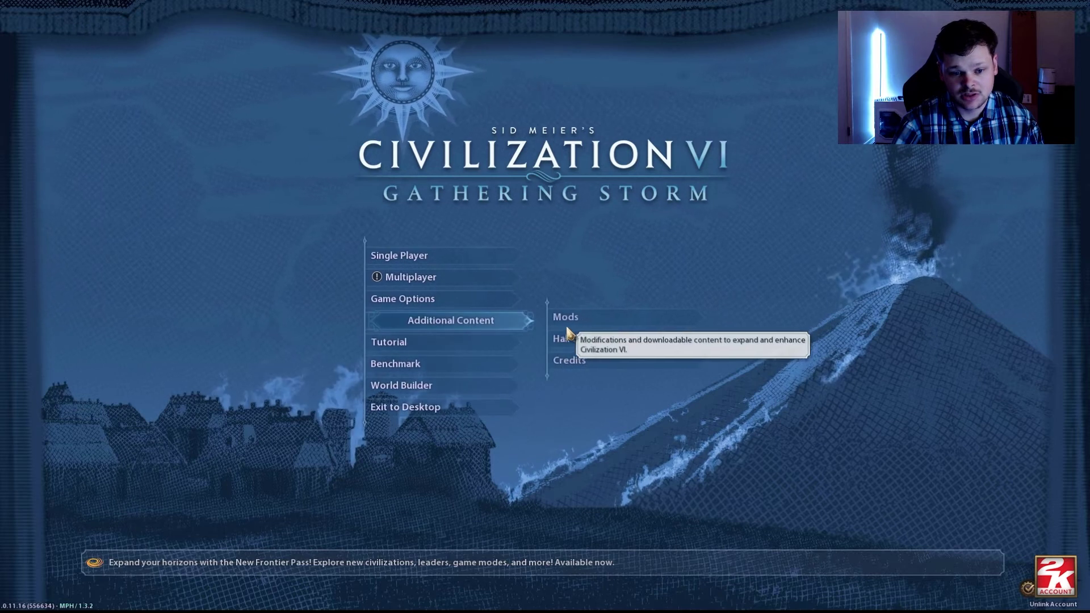
left_click(578, 318)
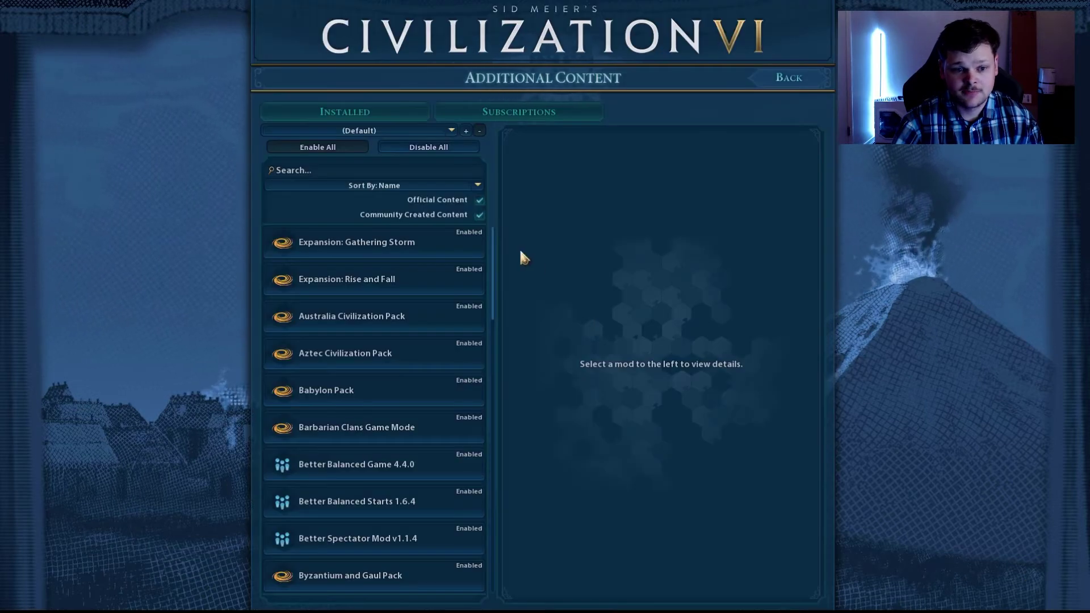
left_click(479, 201)
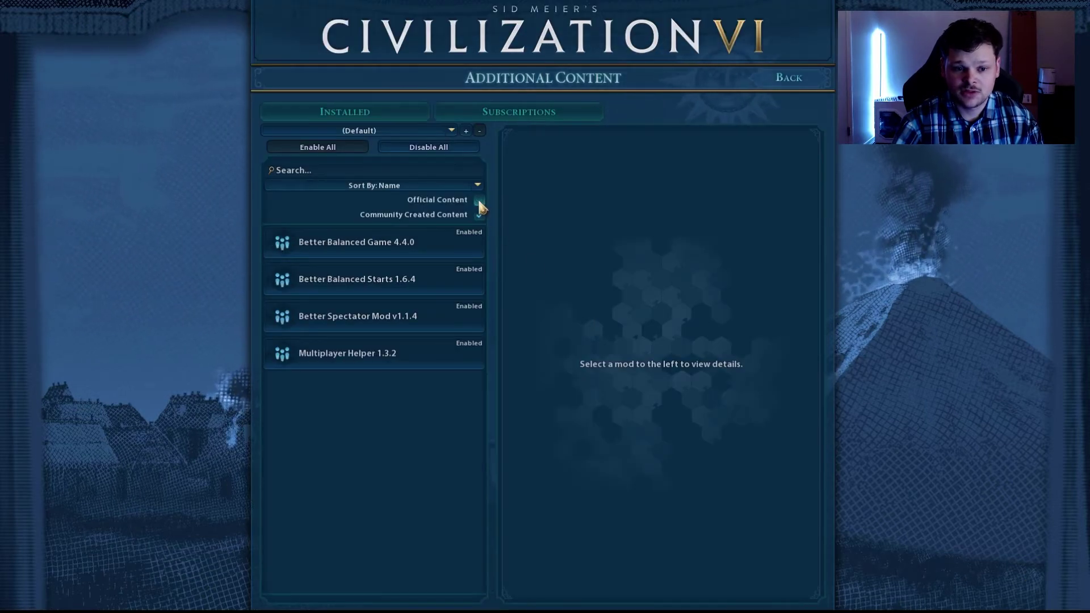
Disable the mods Better Balanced Game, Better Balanced Starts, Better Spectator Mod and Multiplayer Helper.
left_click(421, 254)
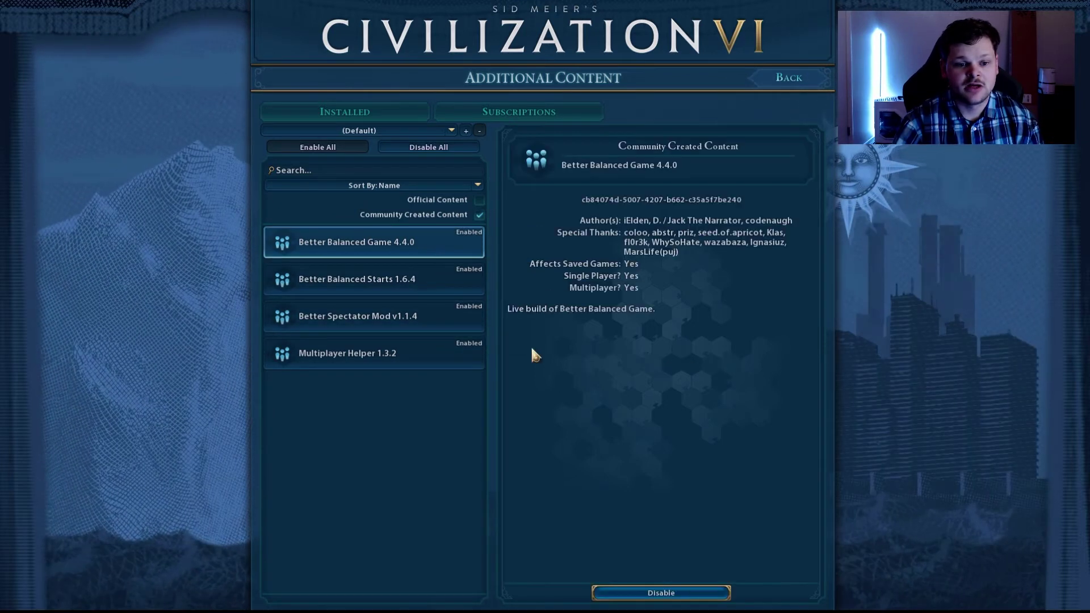
left_click(659, 592)
double_click(457, 284)
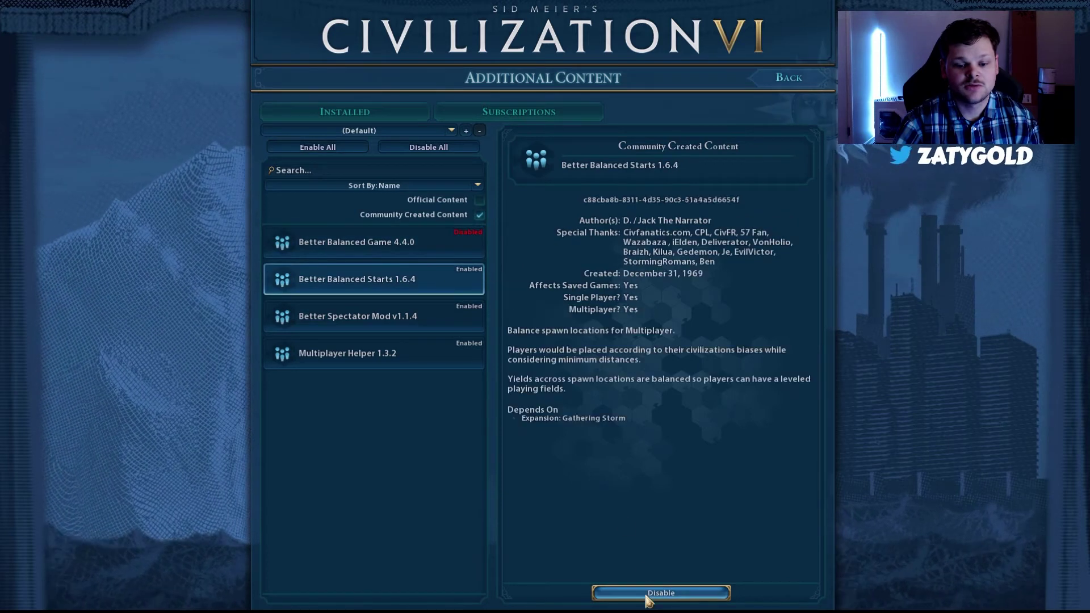
double_click(446, 313)
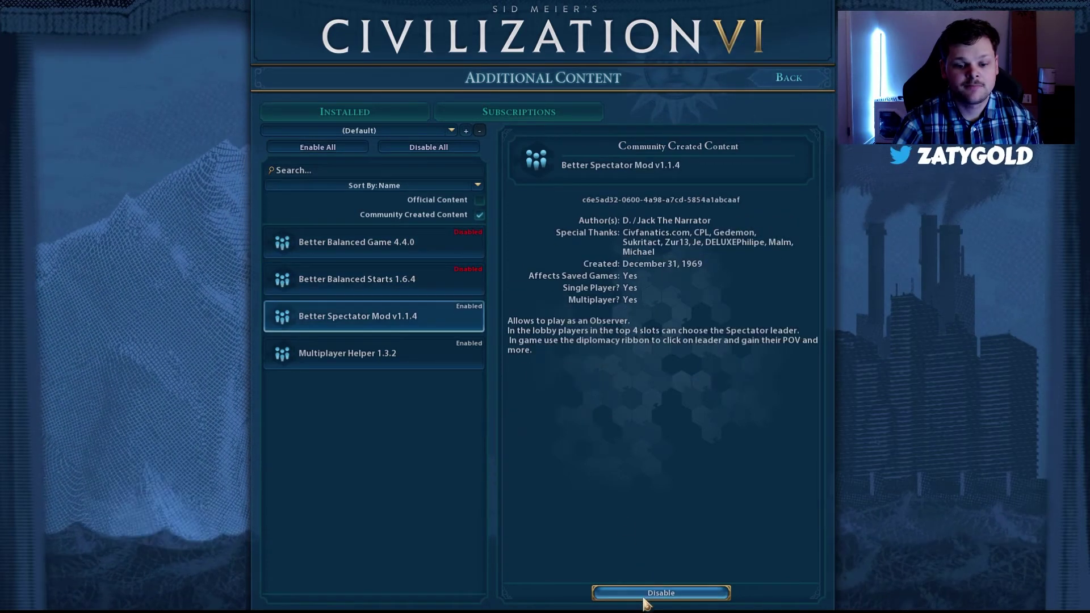
double_click(436, 364)
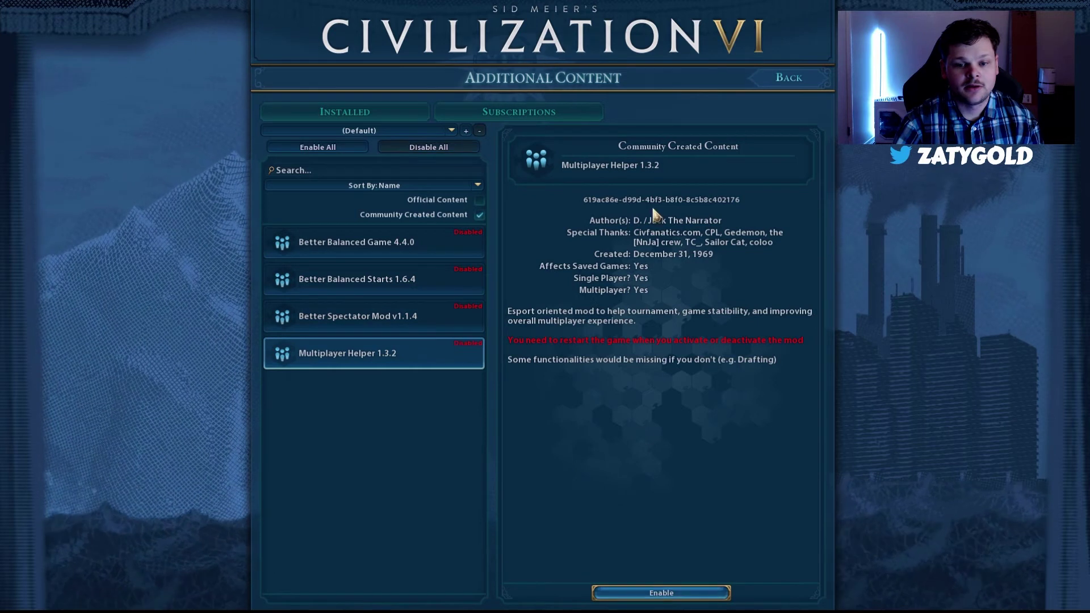
Leave the Additional Content screen and exit Civilization VI to the desktop.
left_click(795, 78)
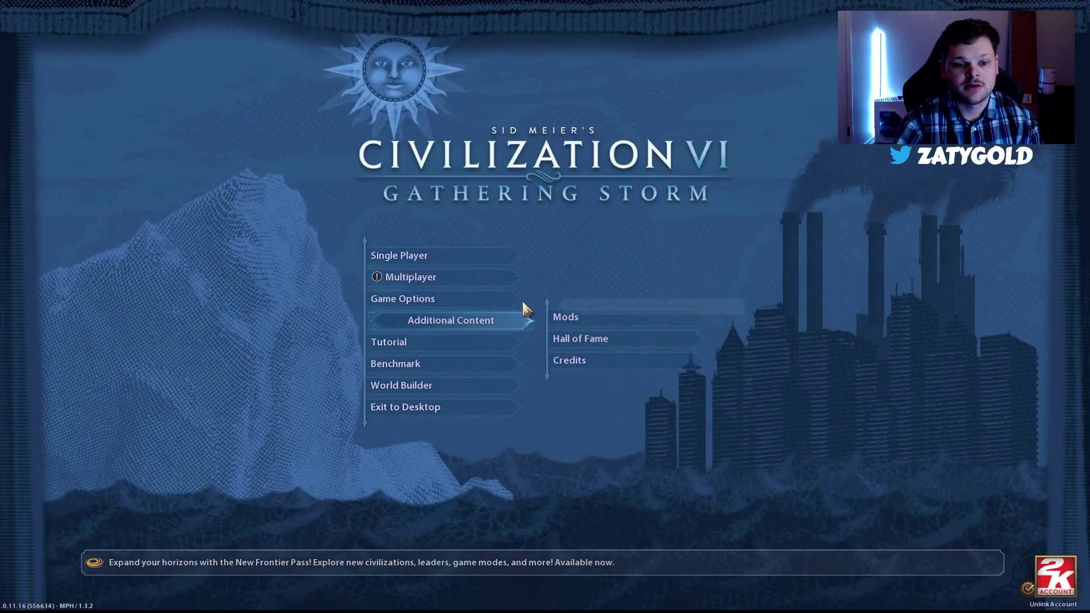
left_click(419, 407)
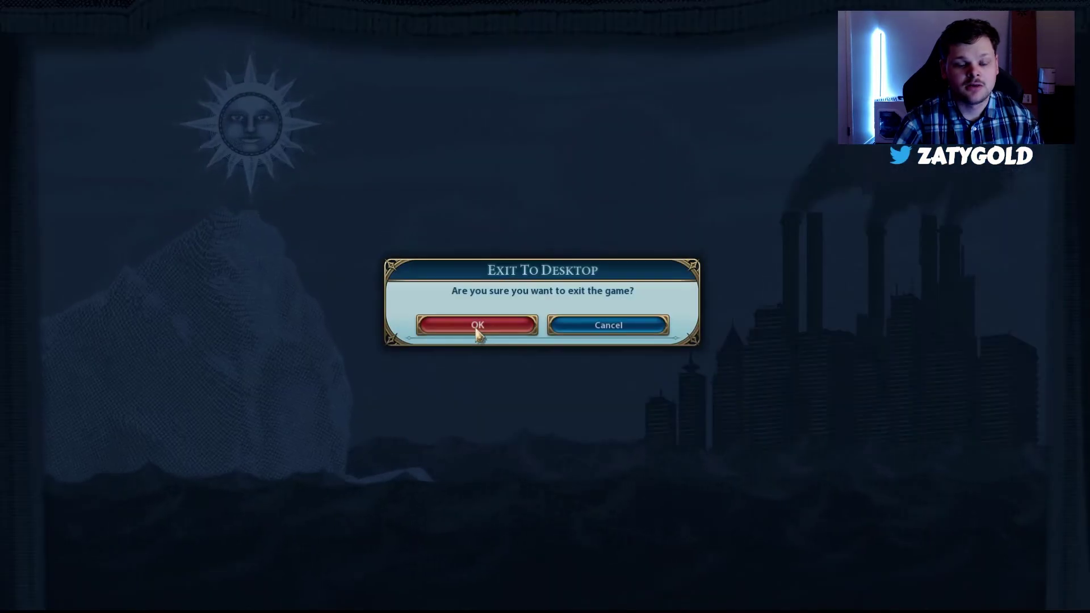
left_click(475, 328)
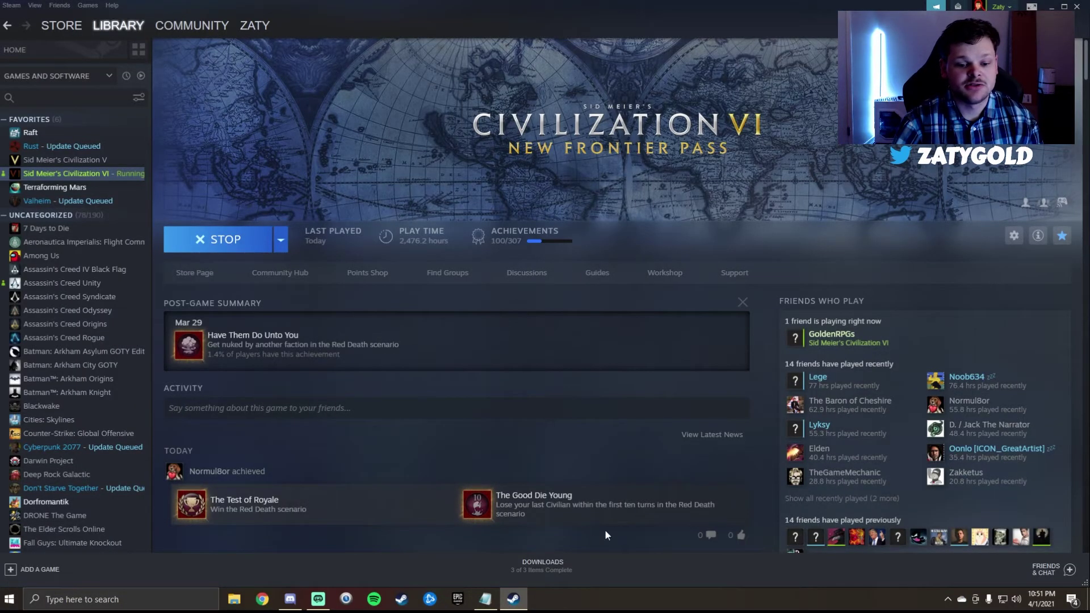
Check the running processes in Task Manager for Civilization VI, and close Task Manager.
right_click(614, 609)
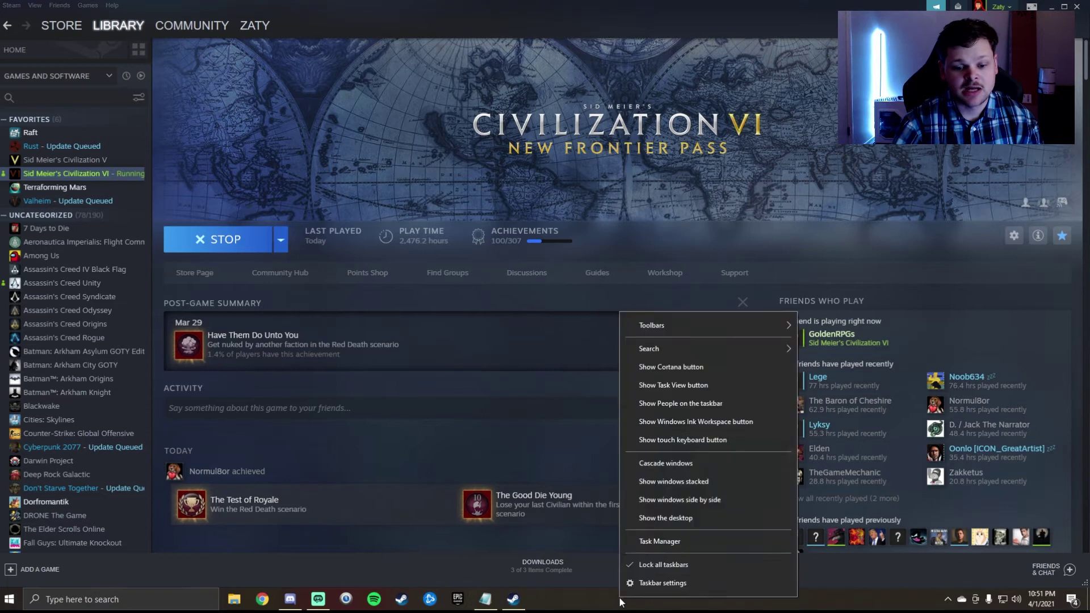
left_click(656, 543)
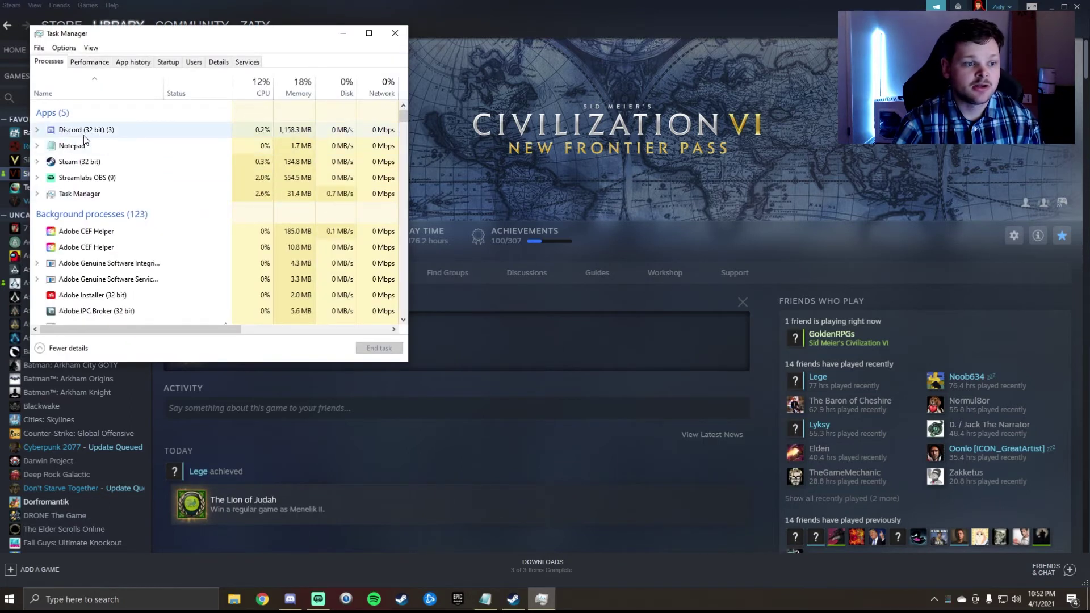
scroll(85, 178, "down", 1)
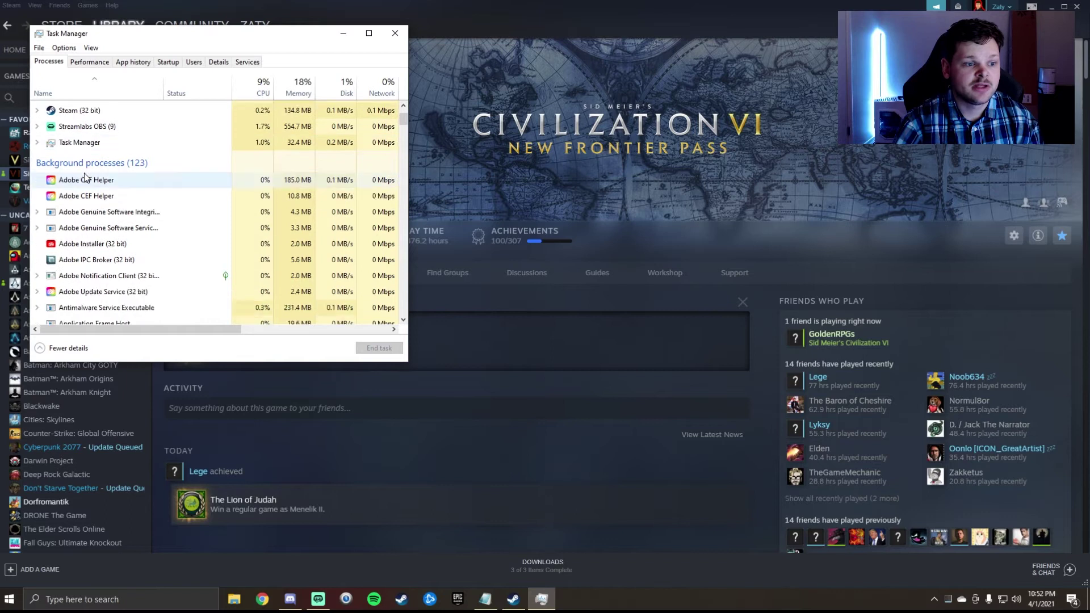
scroll(85, 178, "down", 7)
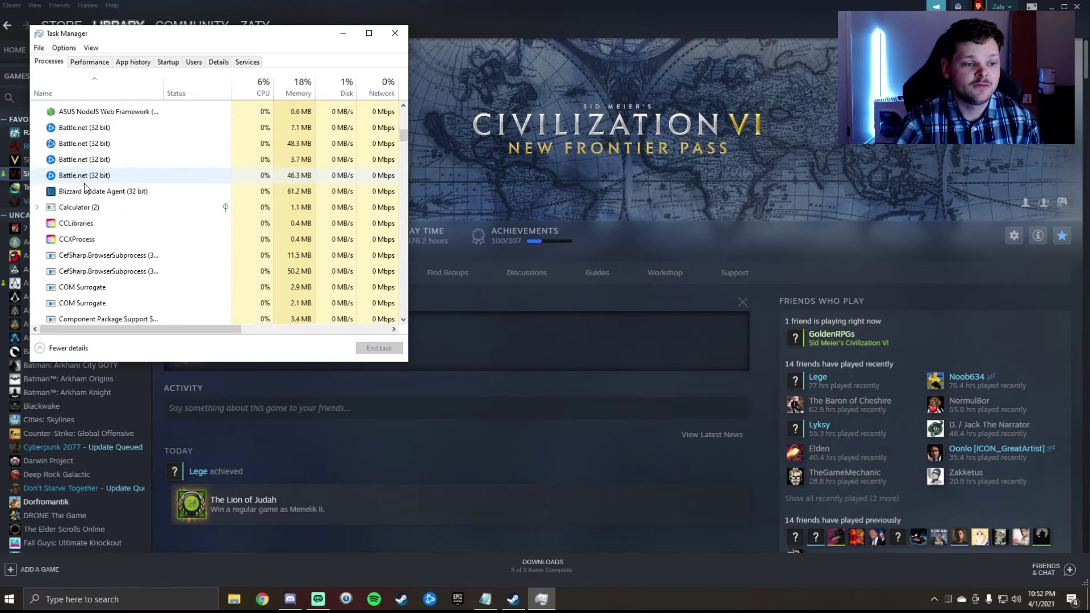
scroll(85, 187, "down", 6)
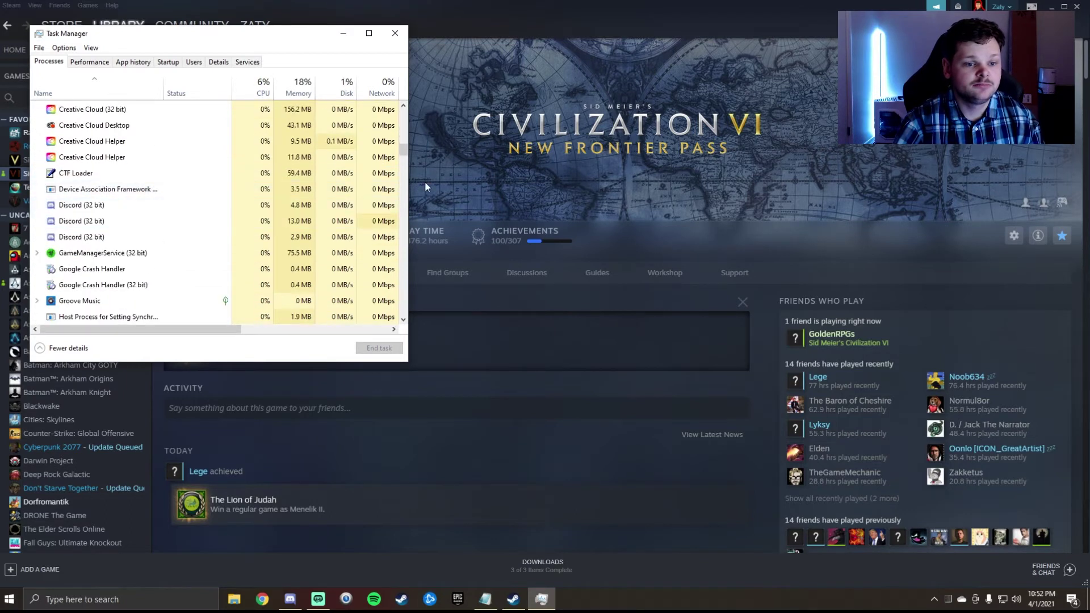
left_click_drag(400, 148, 399, 318)
left_click(388, 36)
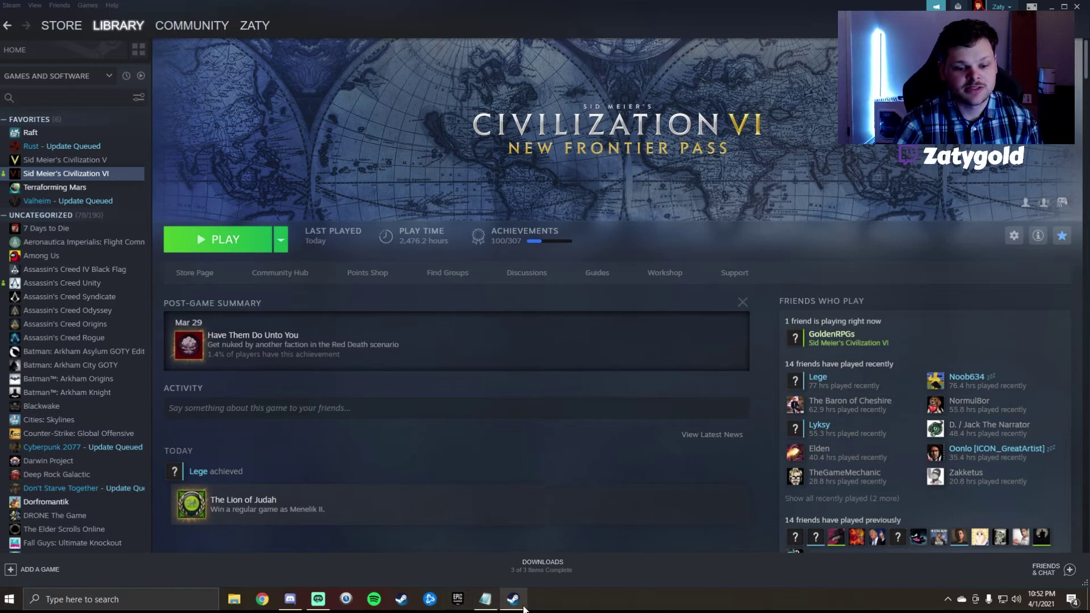
Open the Civilization VI Workshop in Steam and list your subscribed items.
left_click(675, 276)
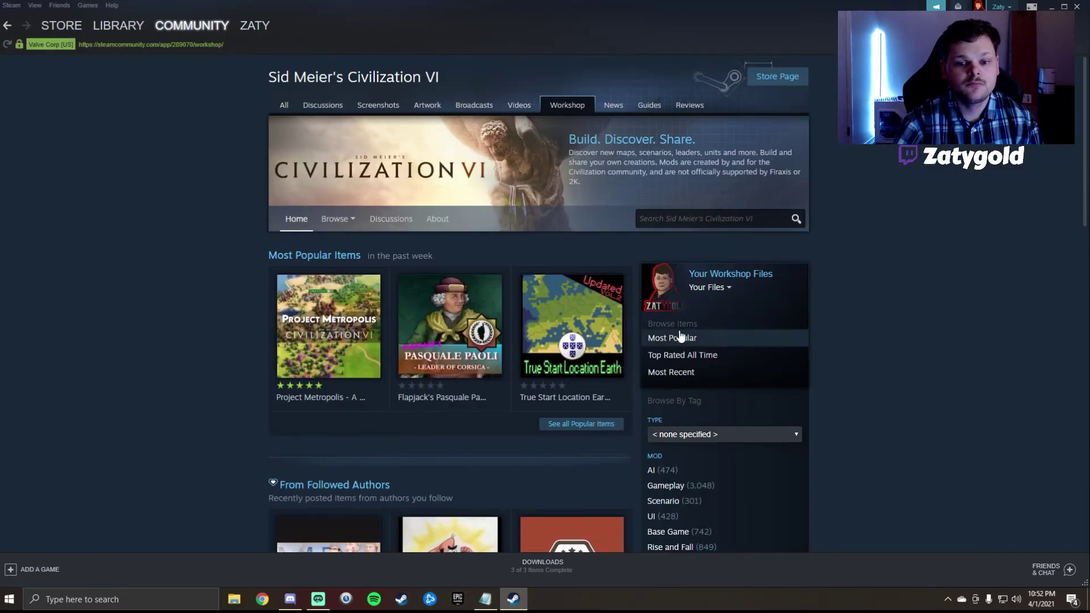
left_click(728, 288)
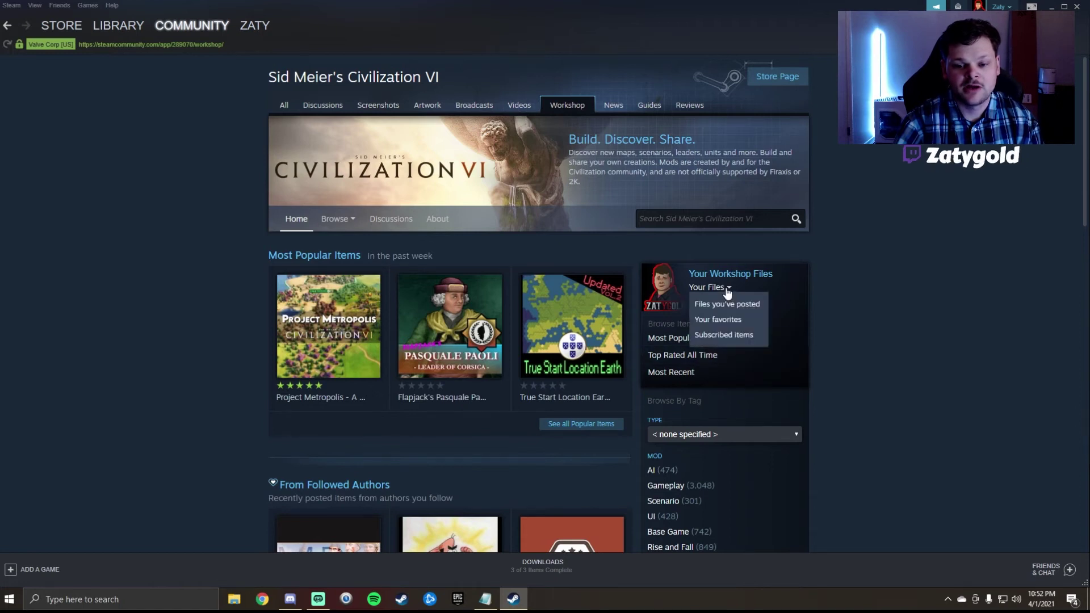
left_click(724, 336)
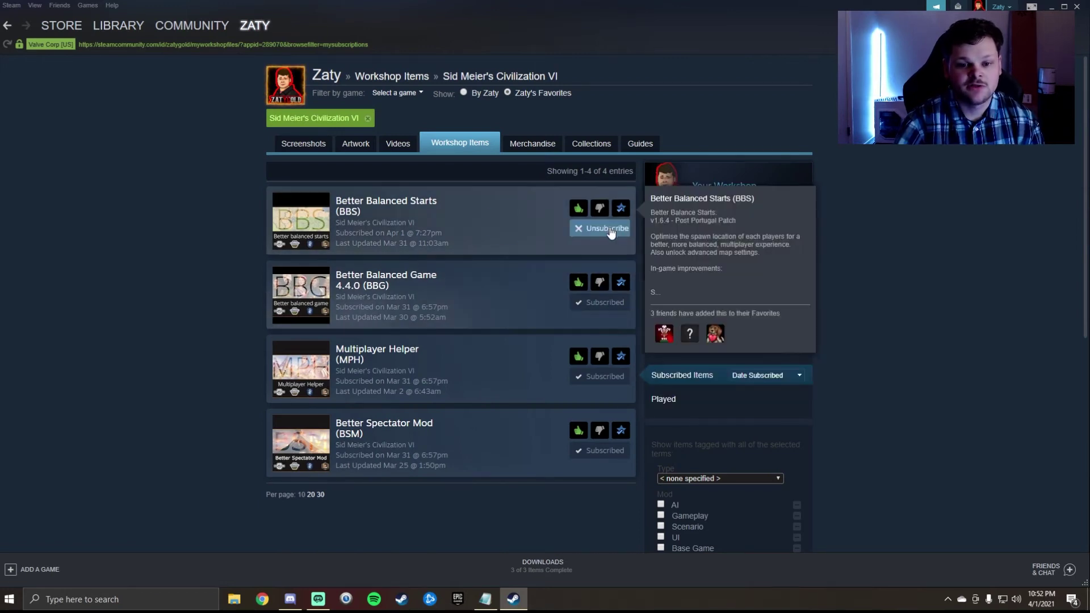
Unsubscribe from Better Balanced Starts, Better Balanced Game, Multiplayer Helper and Better Spectator Mod.
left_click(609, 230)
left_click(602, 303)
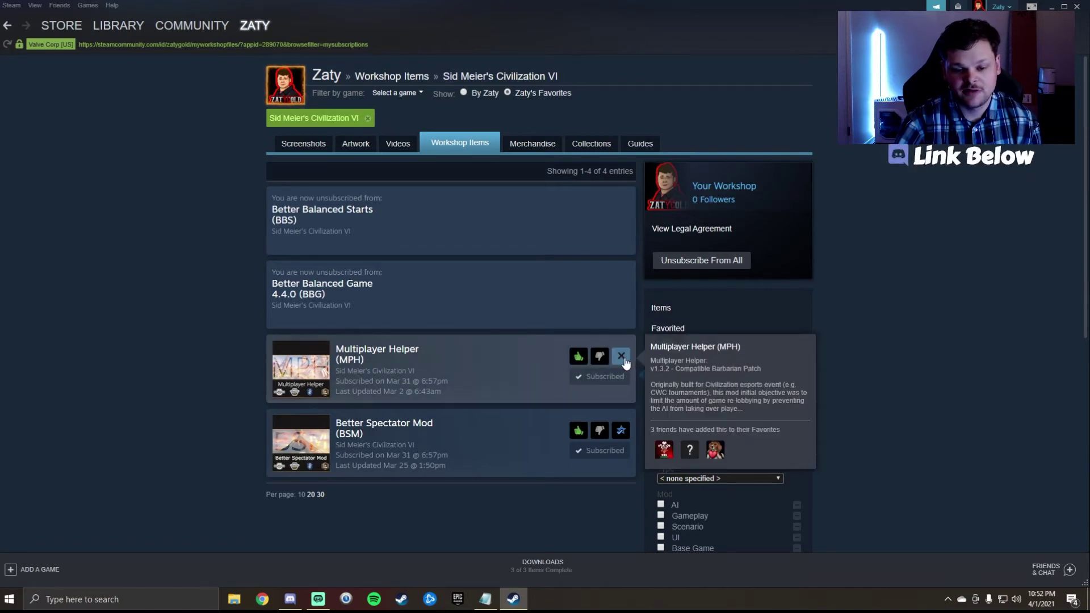
left_click(606, 383)
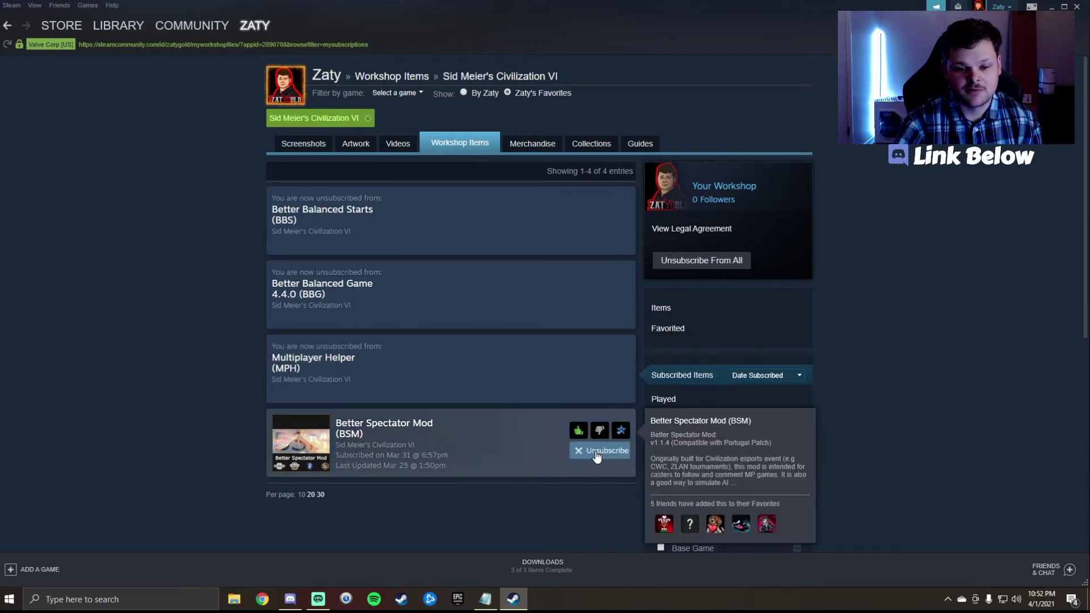
left_click(596, 455)
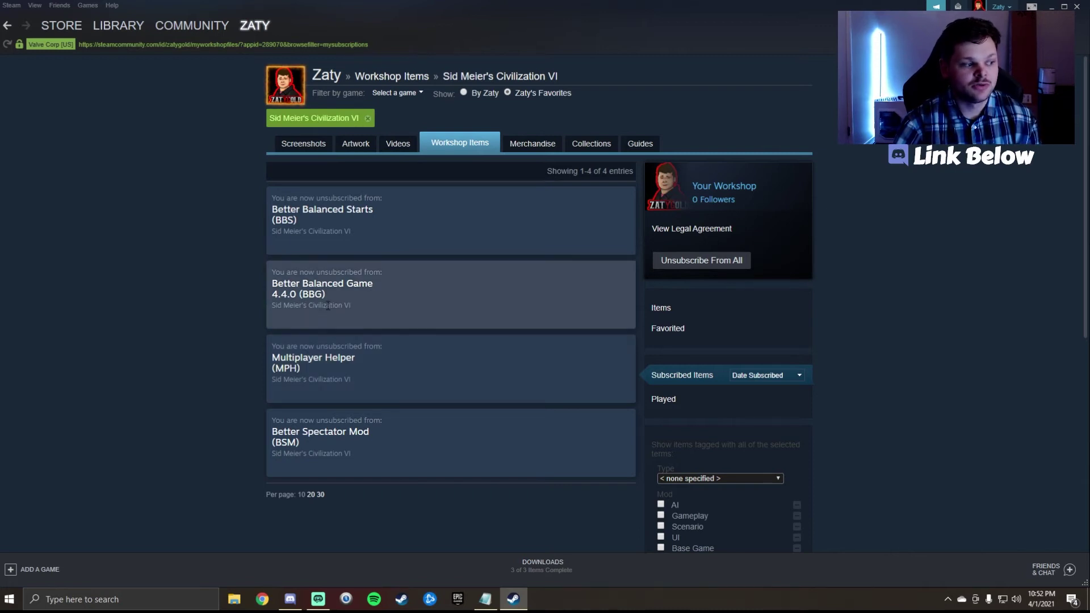
Resubscribe to the favorited BBS, BSM, MPH and BBG mods and check the Workshop content download.
left_click(669, 329)
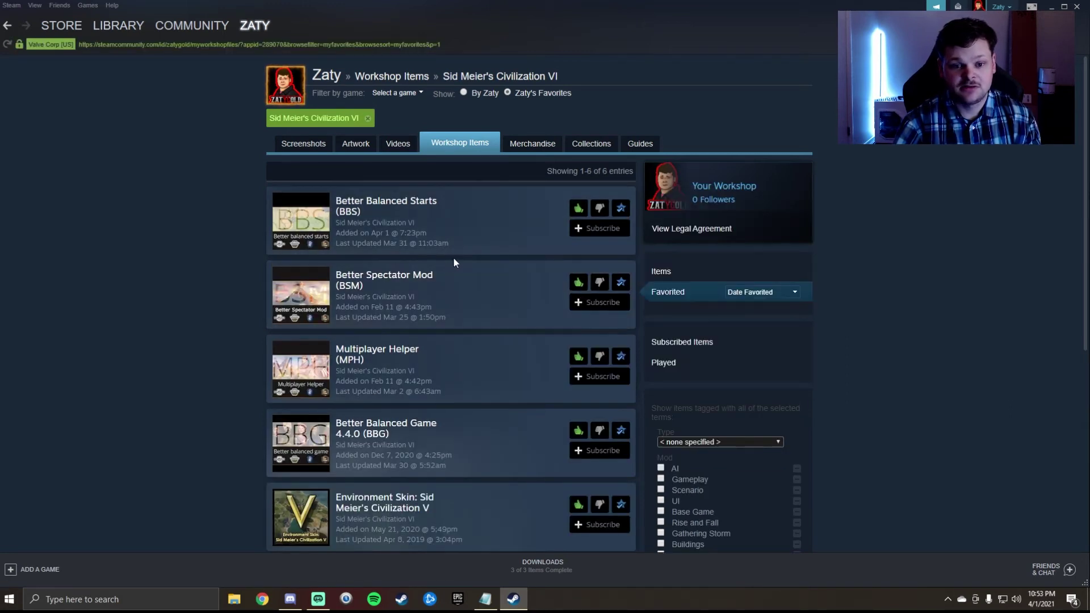
left_click(605, 230)
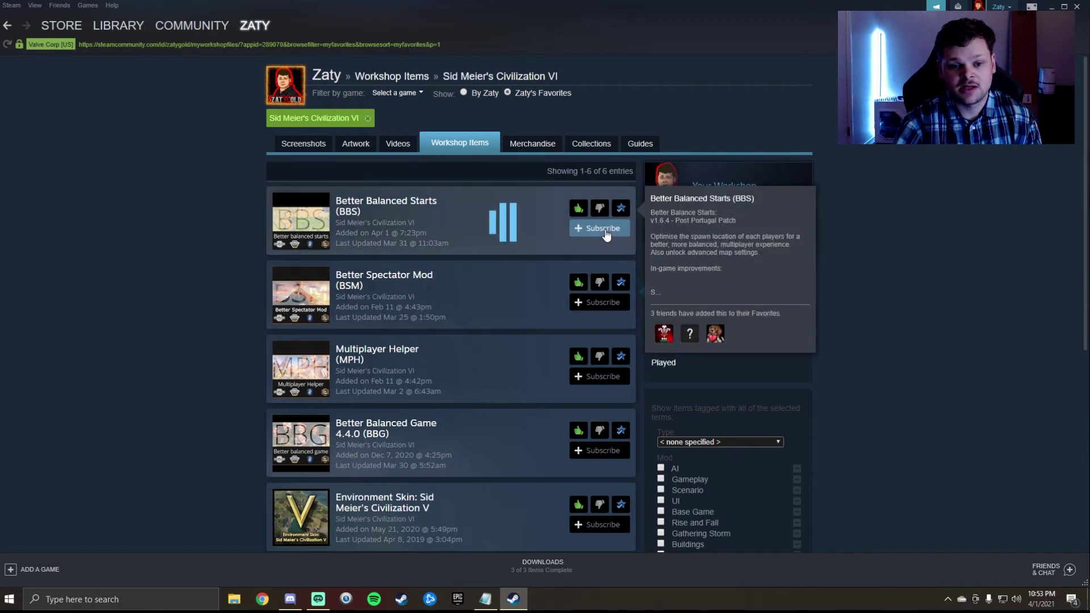
left_click(602, 314)
left_click(600, 378)
left_click(592, 452)
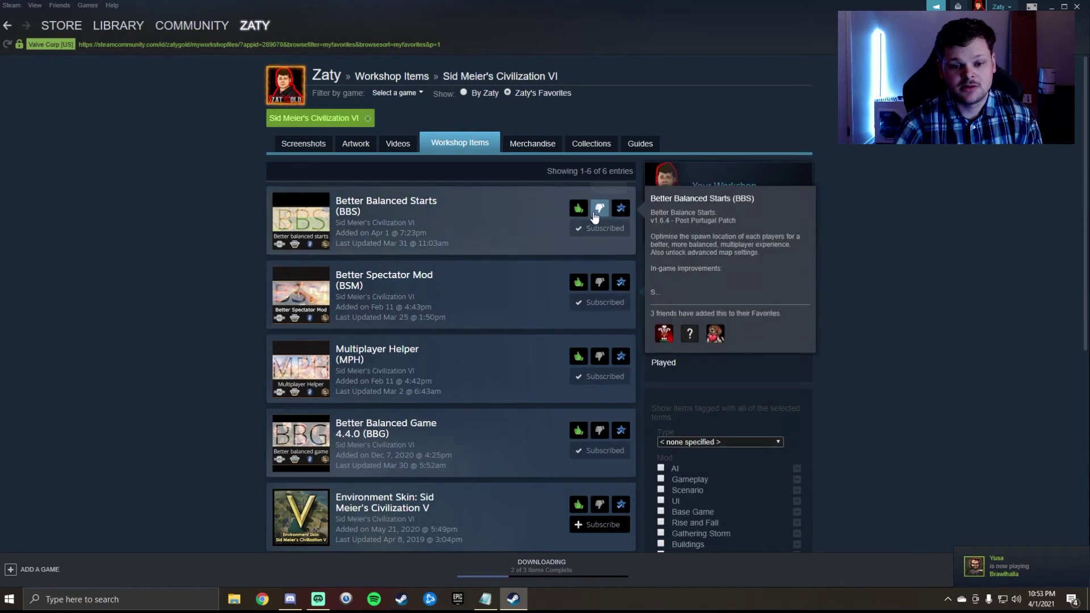
left_click(544, 570)
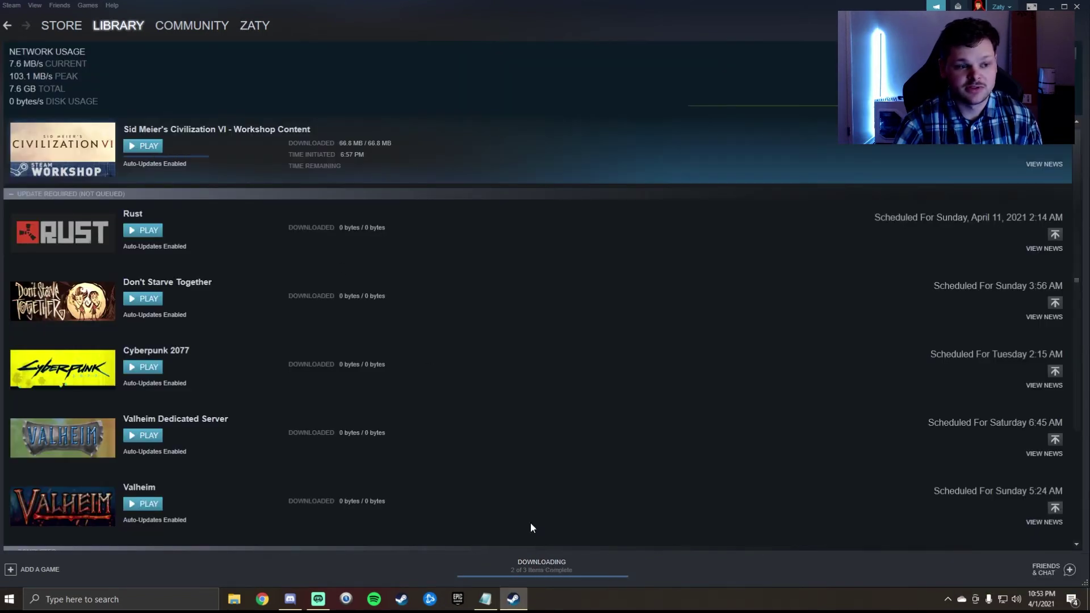
left_click(7, 25)
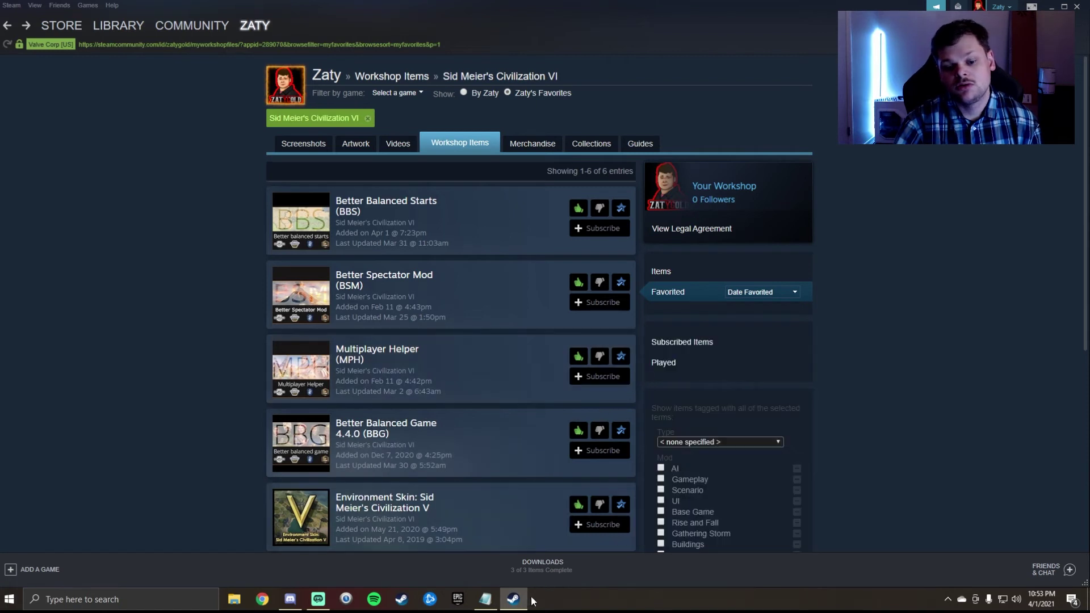
Close the Steam window, end the background Steam (32 bit) process in Task Manager, and close Task Manager.
left_click(1077, 7)
right_click(696, 609)
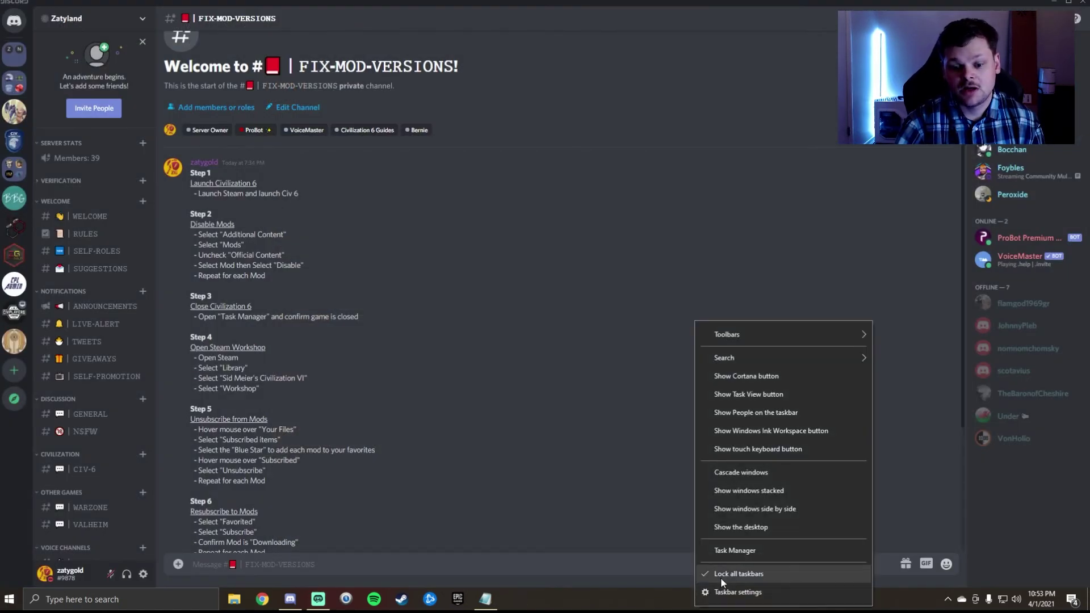
left_click(730, 552)
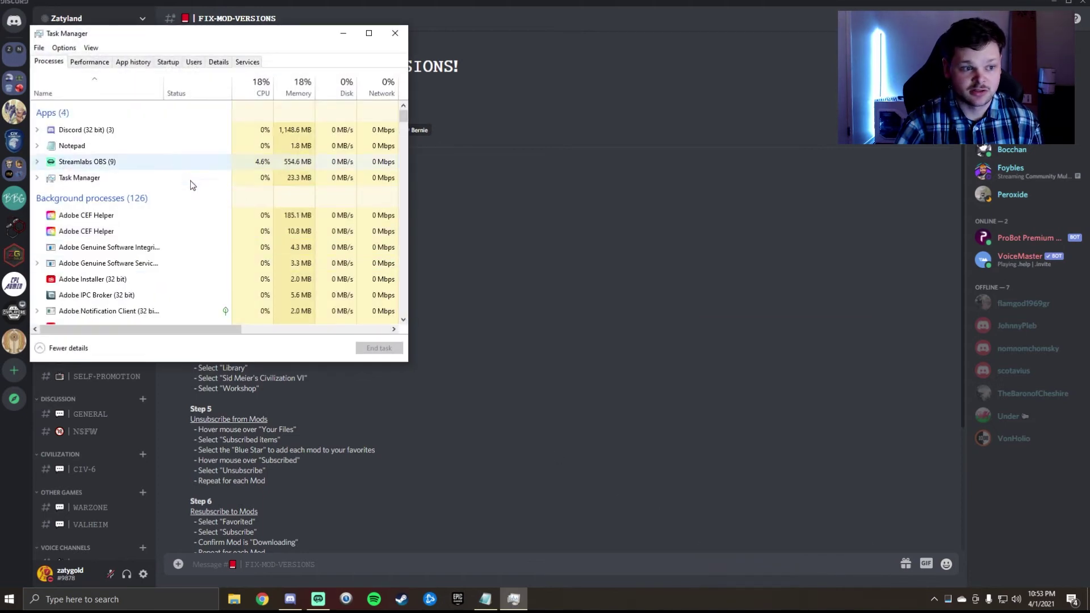
scroll(128, 243, "down", 2)
scroll(131, 244, "down", 8)
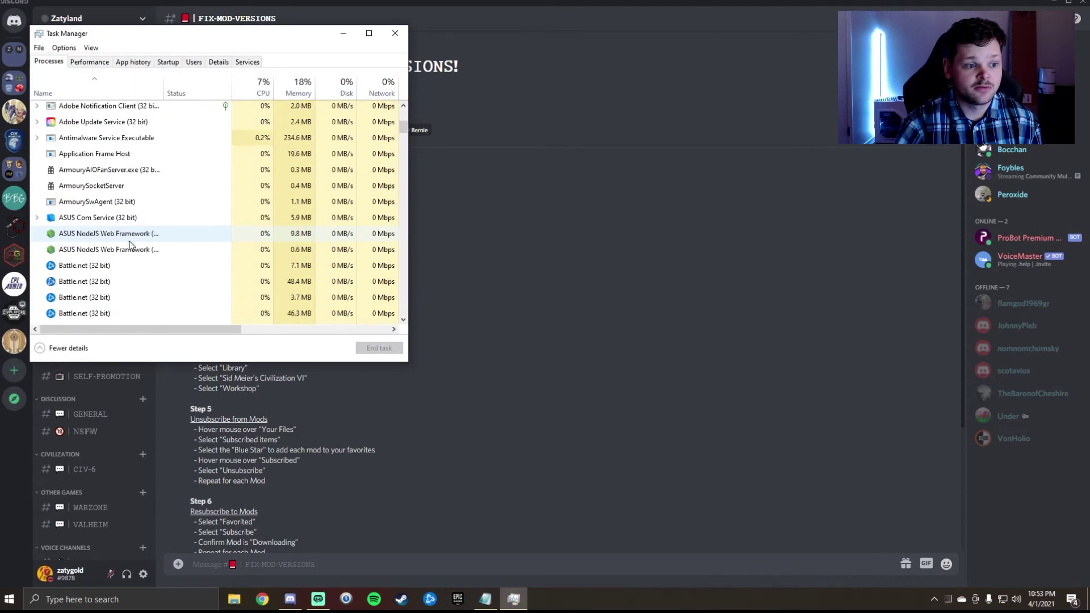
scroll(130, 244, "down", 8)
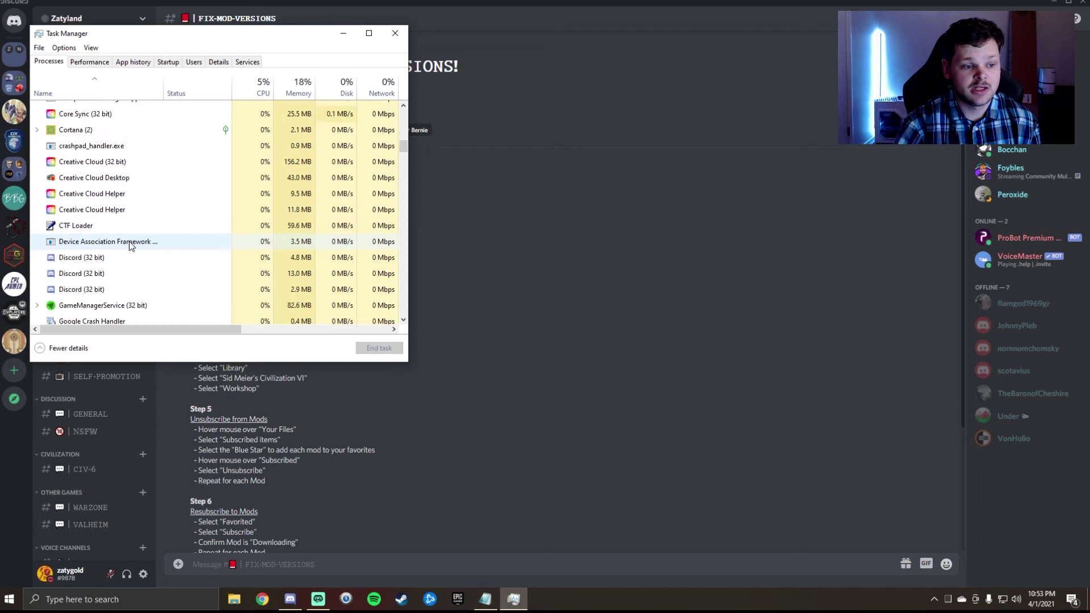
scroll(130, 244, "down", 10)
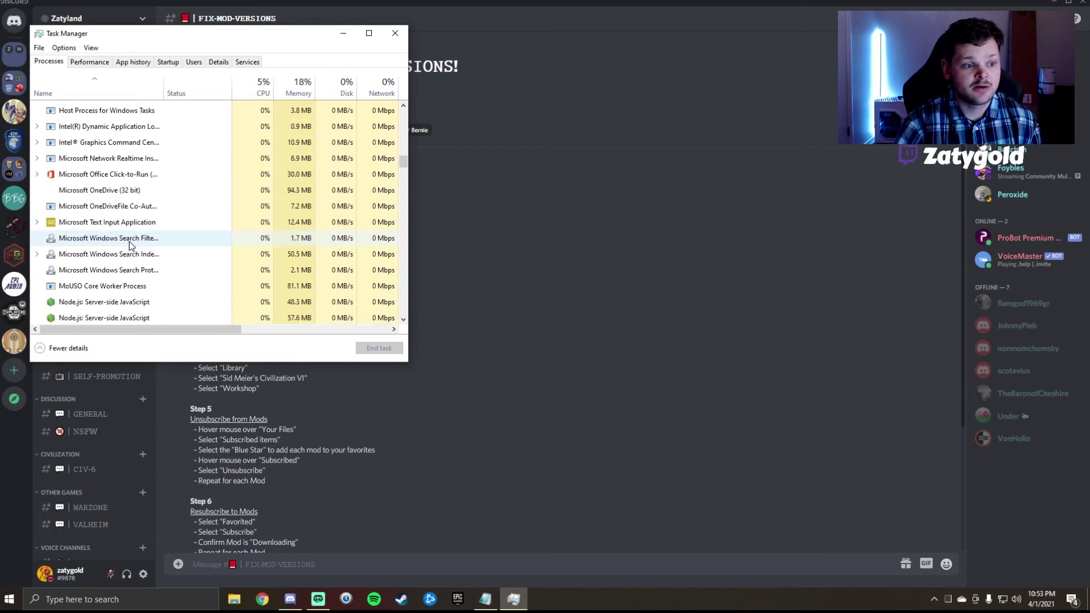
scroll(131, 244, "down", 10)
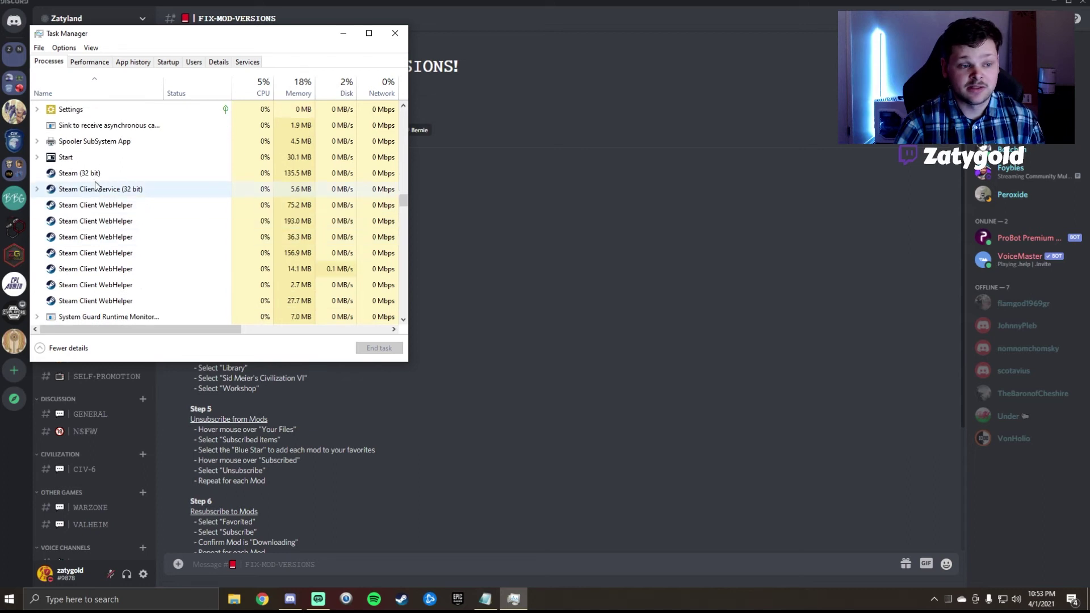
scroll(91, 171, "down", 1)
left_click(89, 161)
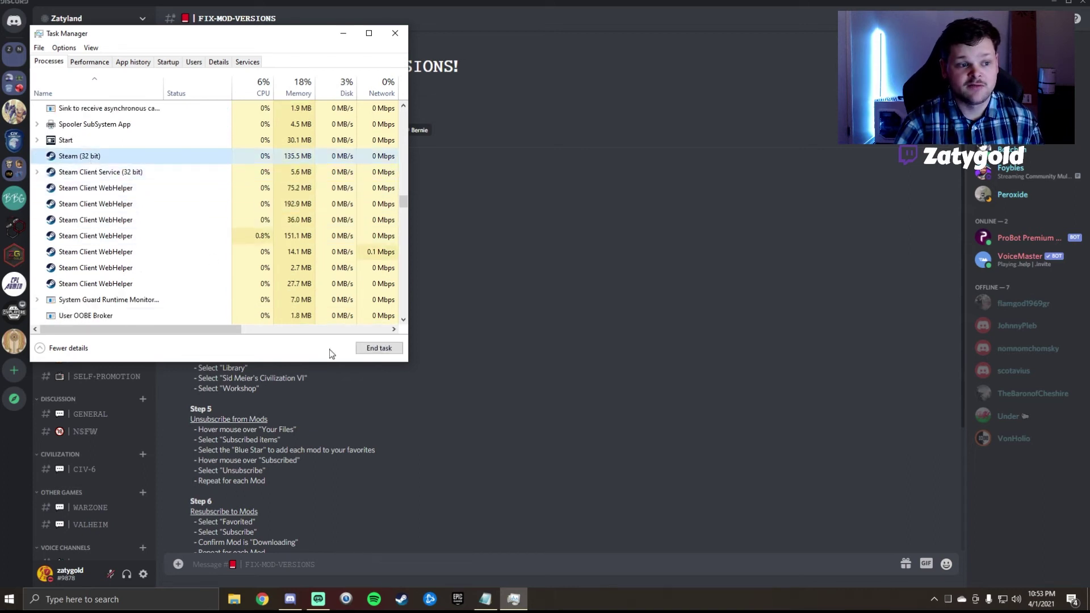
left_click(379, 348)
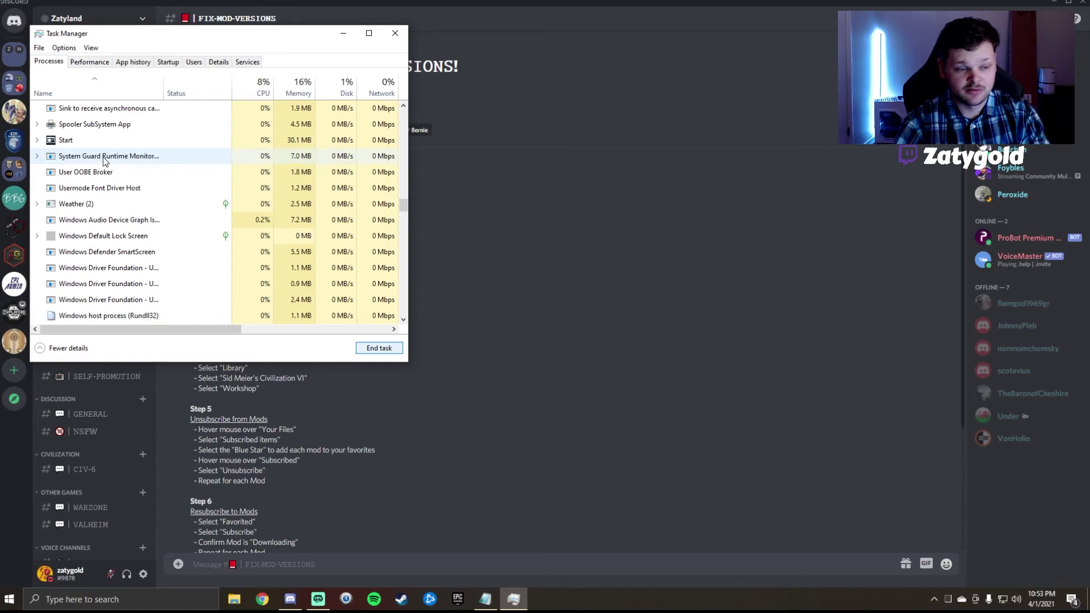
left_click_drag(404, 209, 401, 309)
left_click(395, 33)
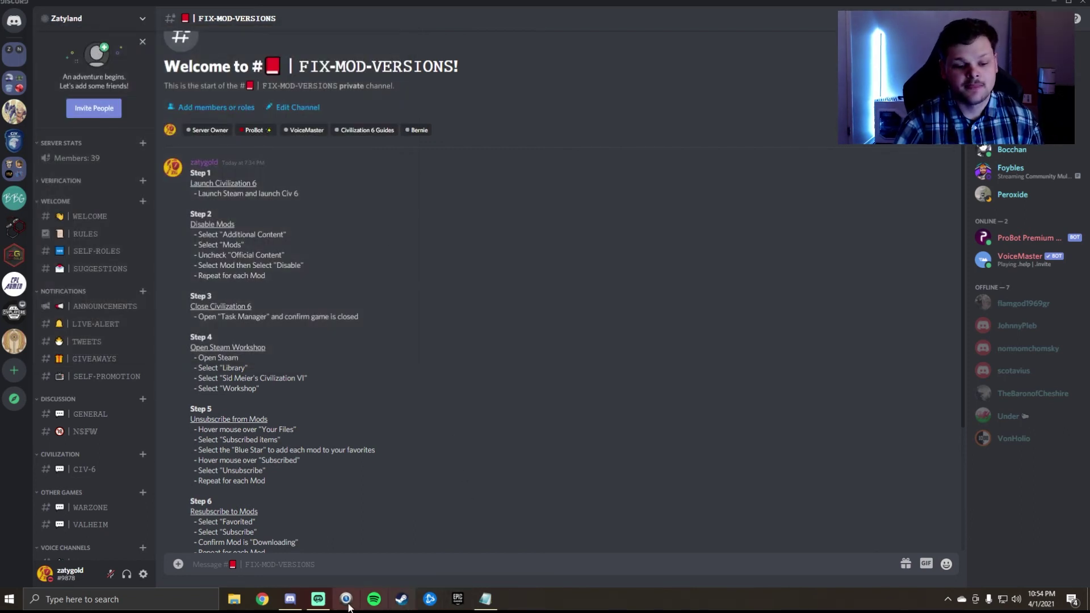
Restart Steam, dismiss its news window, and launch Sid Meier's Civilization VI from the library.
left_click(401, 603)
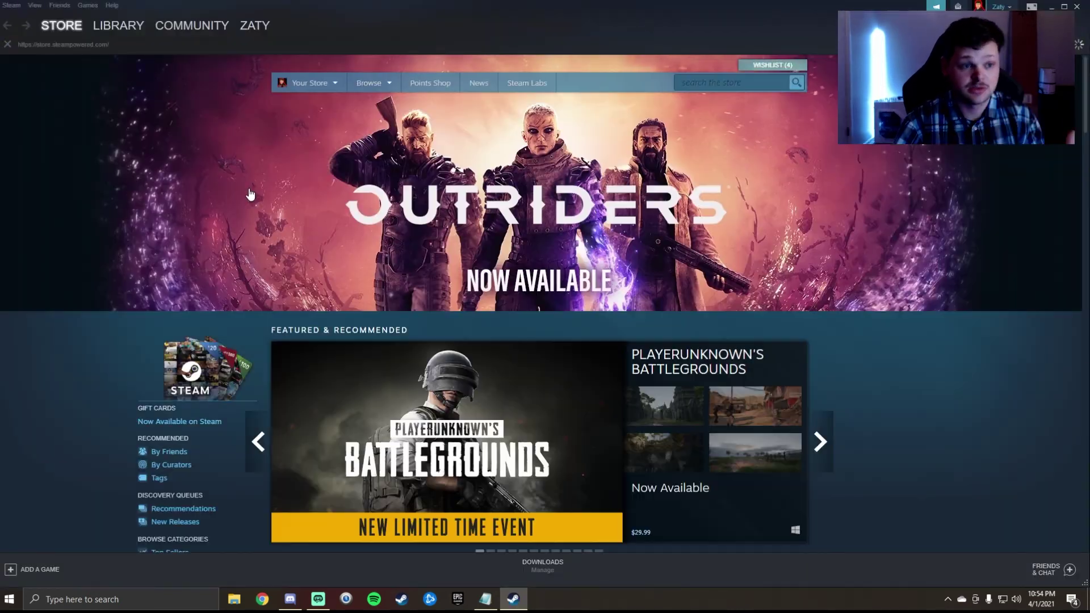
left_click(123, 25)
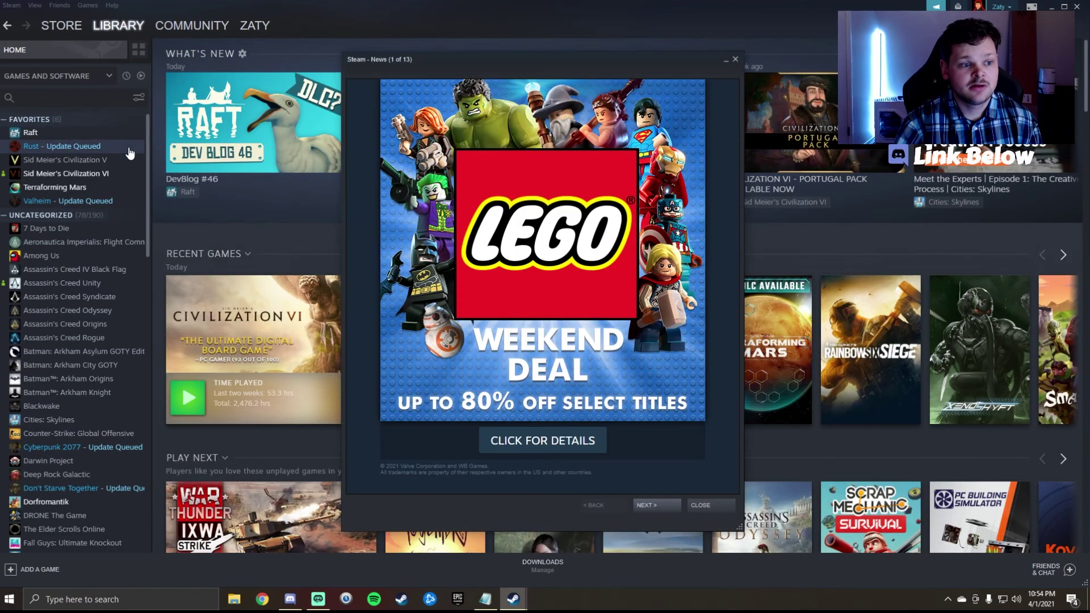
left_click(735, 60)
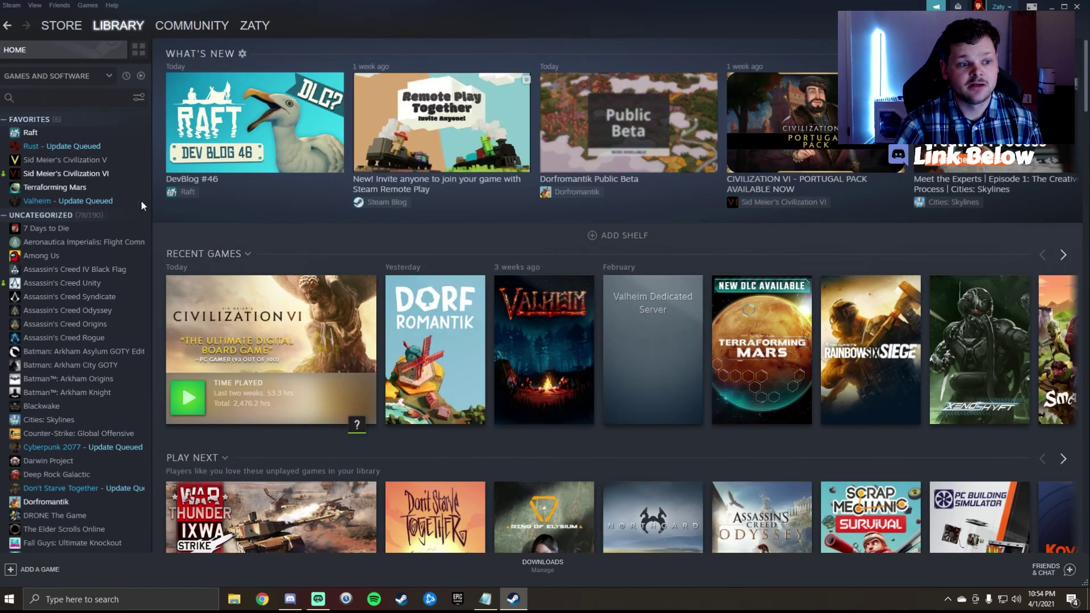
left_click(87, 177)
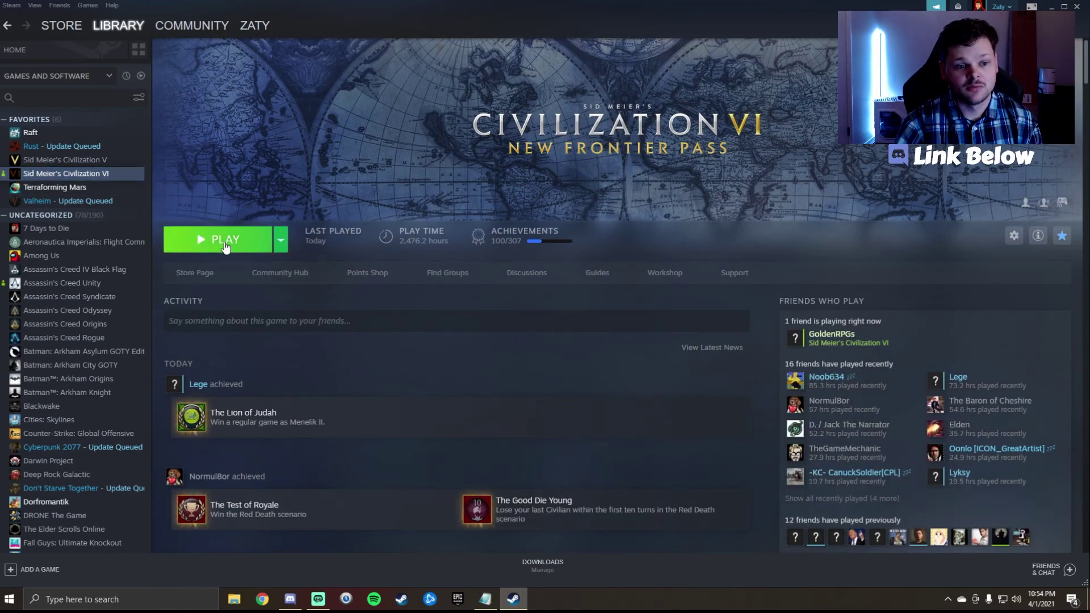
left_click(224, 242)
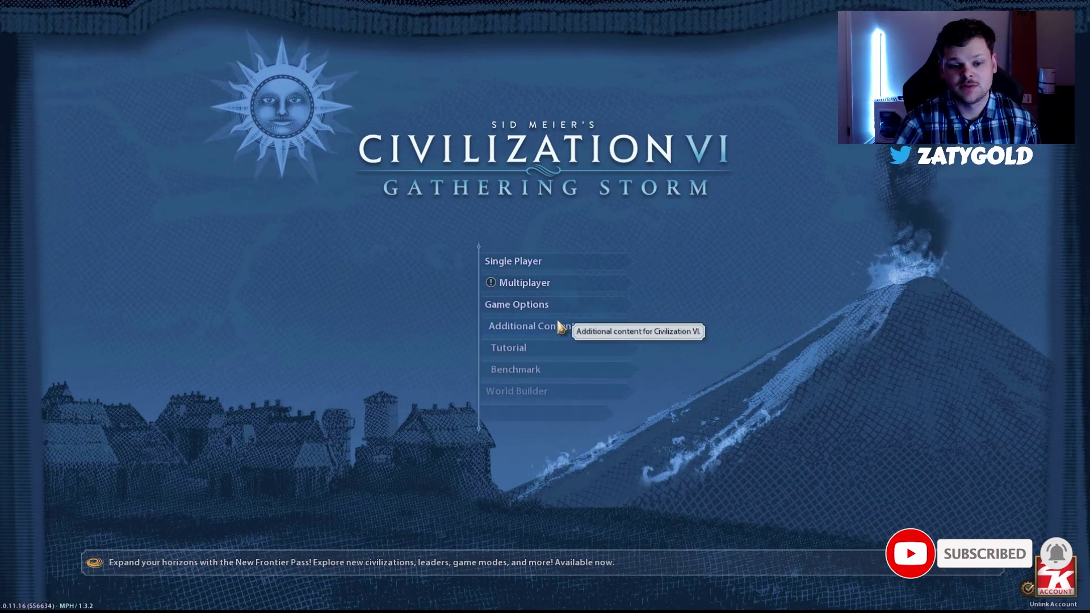
Check the status of the community mods in Civilization VI with official content hidden, and return to the main menu.
left_click(556, 327)
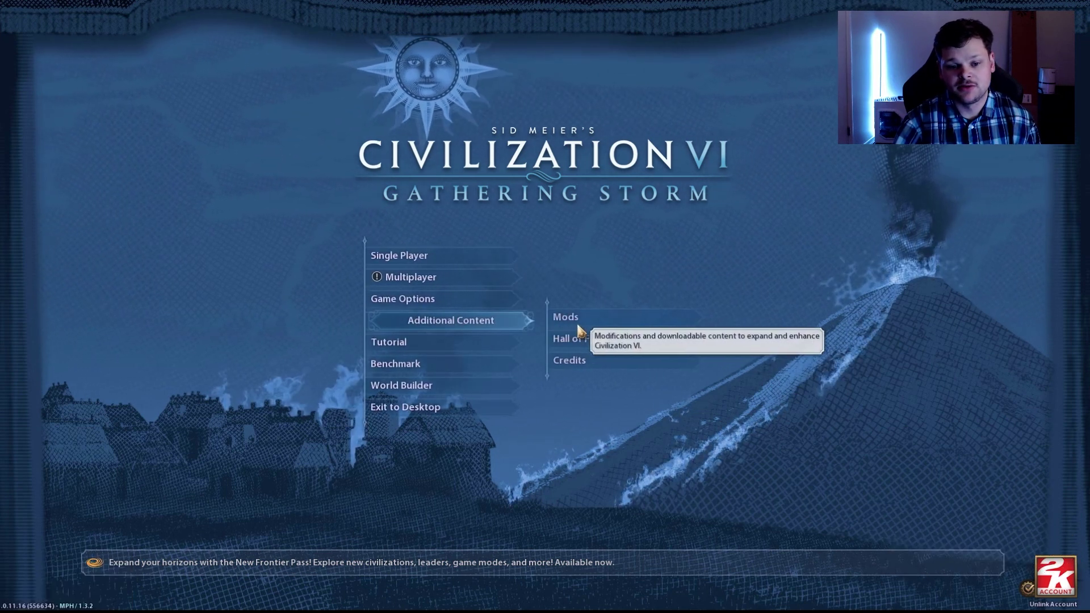
left_click(582, 320)
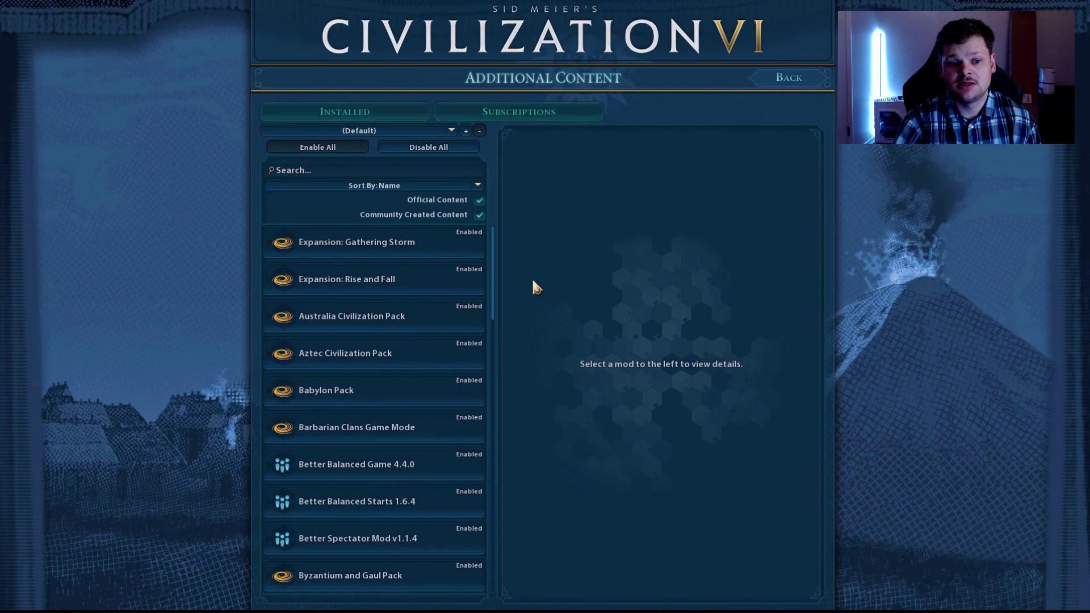
left_click(480, 203)
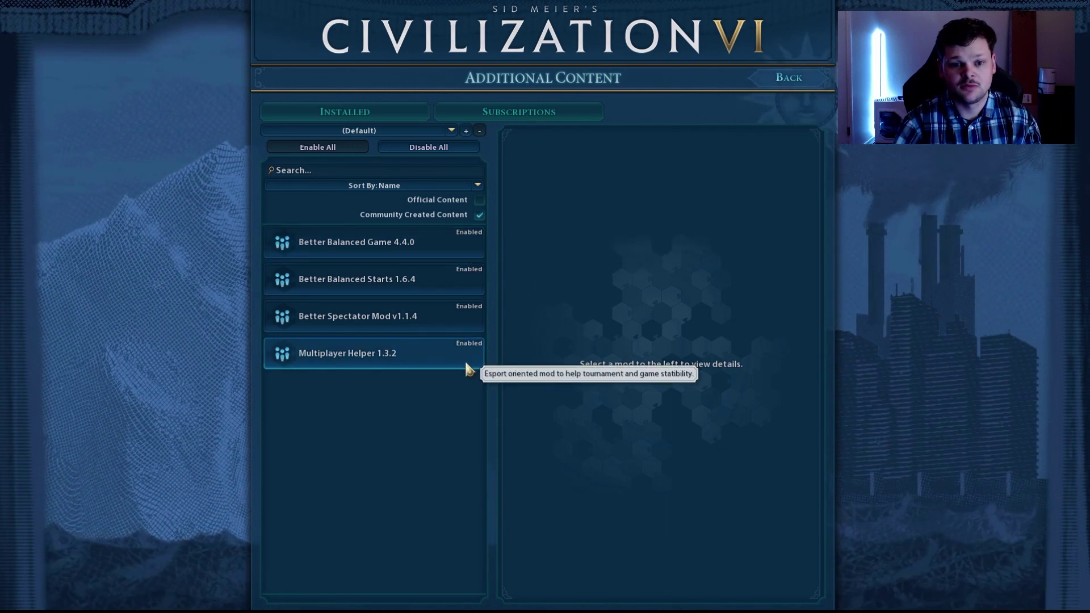
left_click(784, 80)
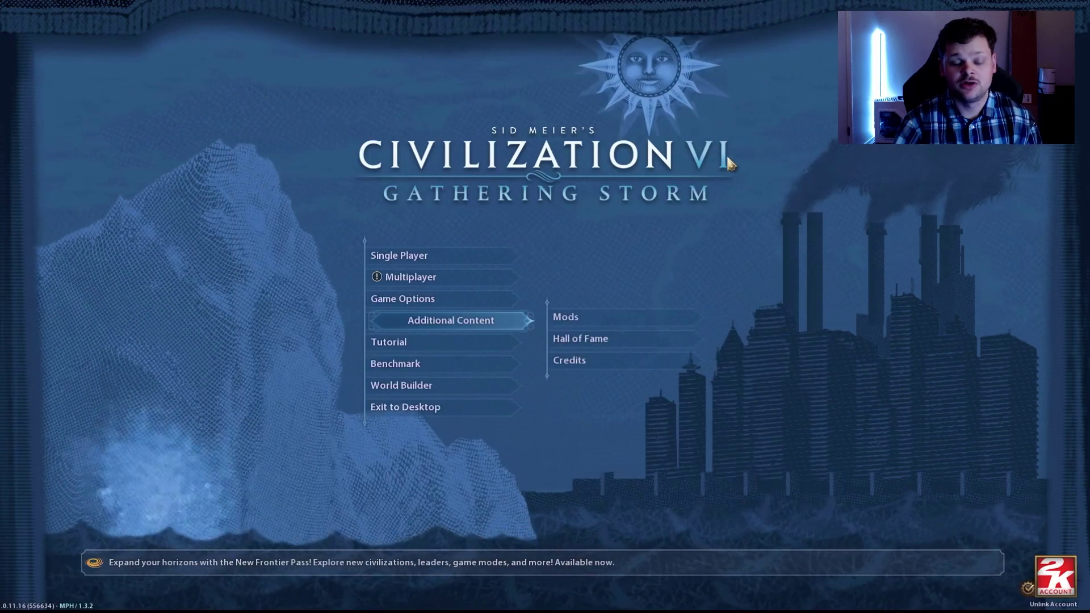